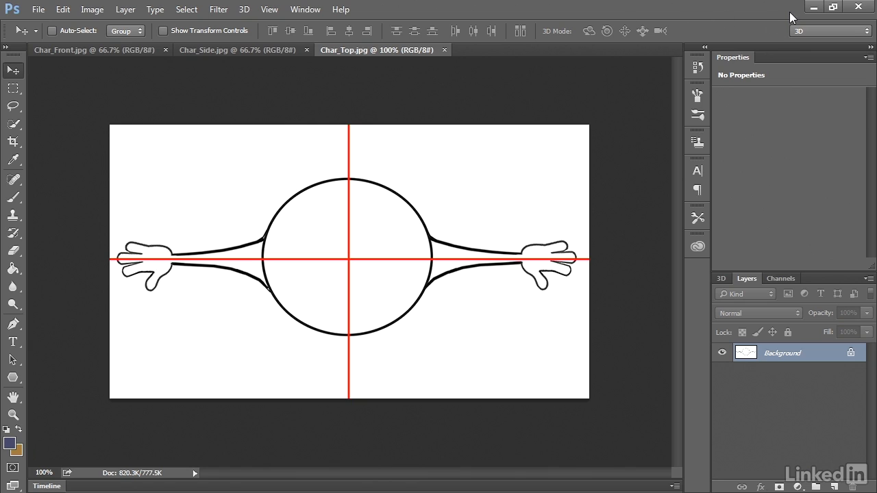
Step: Switch from the Char_Front.jpg drawing to Maya and set the project to the Chap01 folder in Exercise Files
left_click(74, 51)
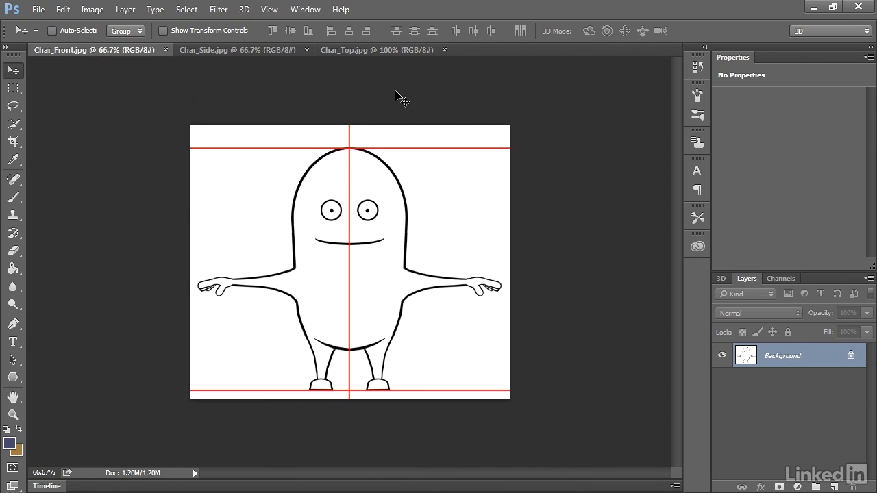
left_click(812, 9)
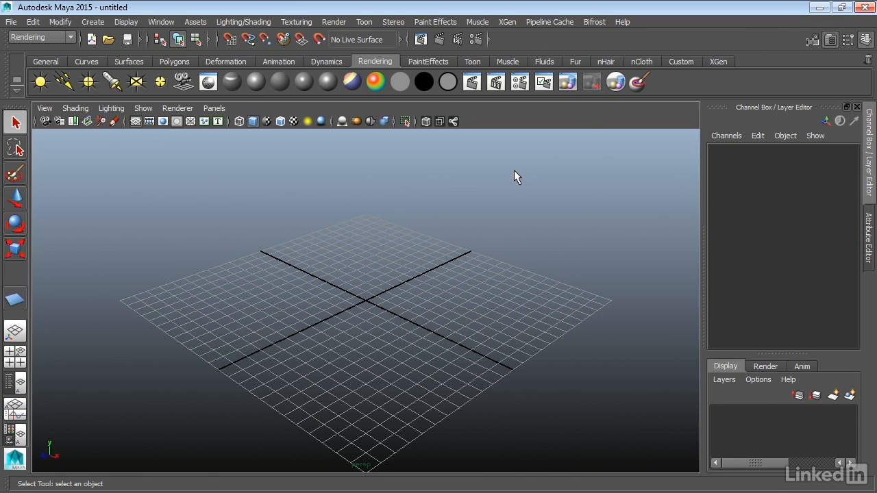
left_click(10, 22)
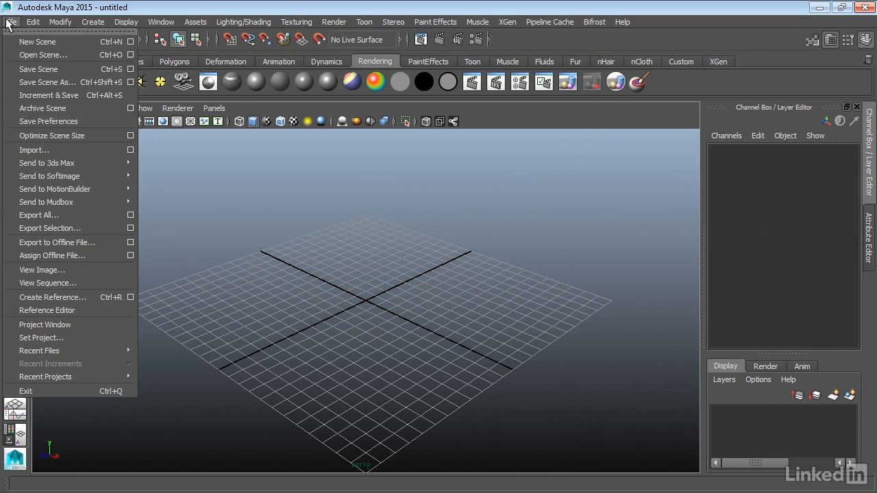
left_click(54, 337)
left_click(214, 98)
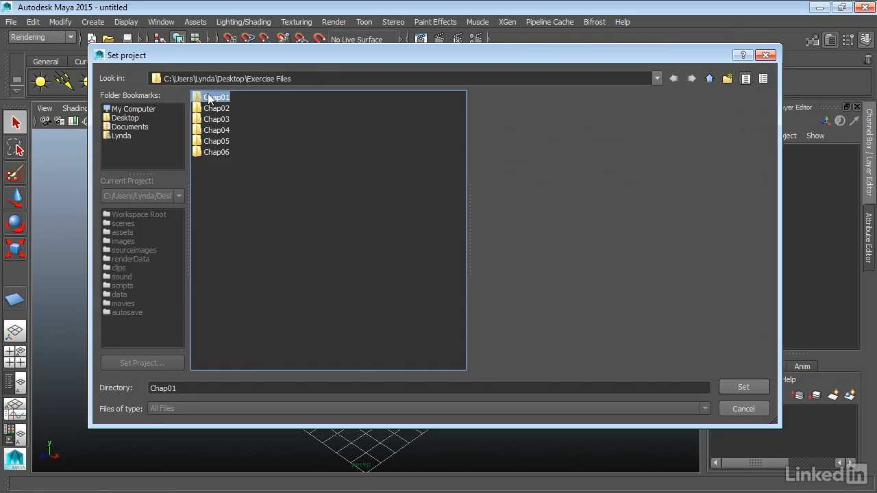
double_click(209, 98)
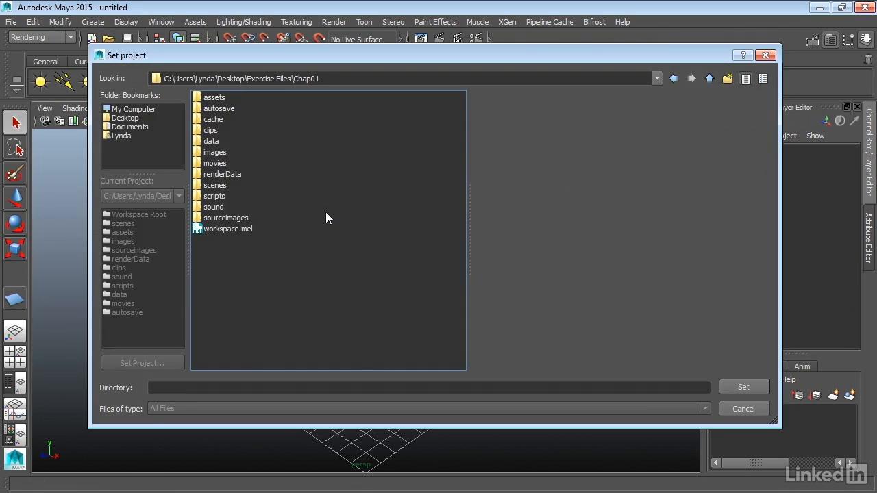
left_click(743, 388)
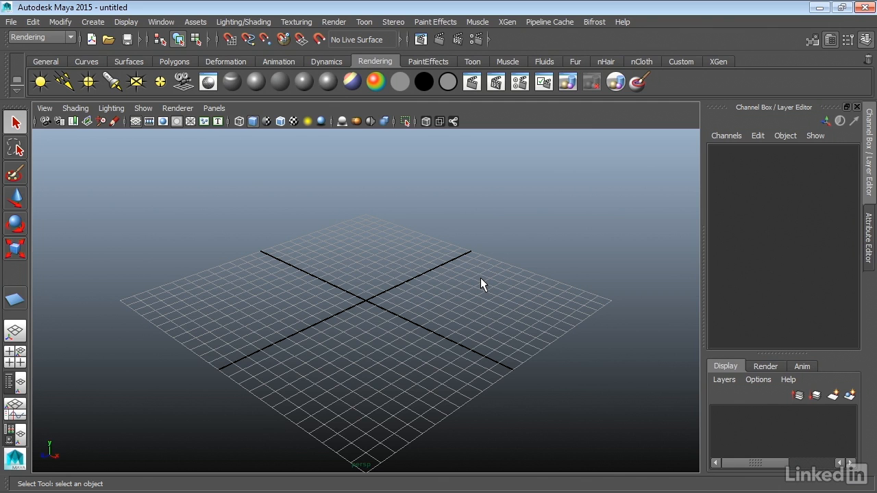
Step: Draw a NURBS plane in the front view, about 14.4 units wide with a length ratio of about 0.81
key("space")
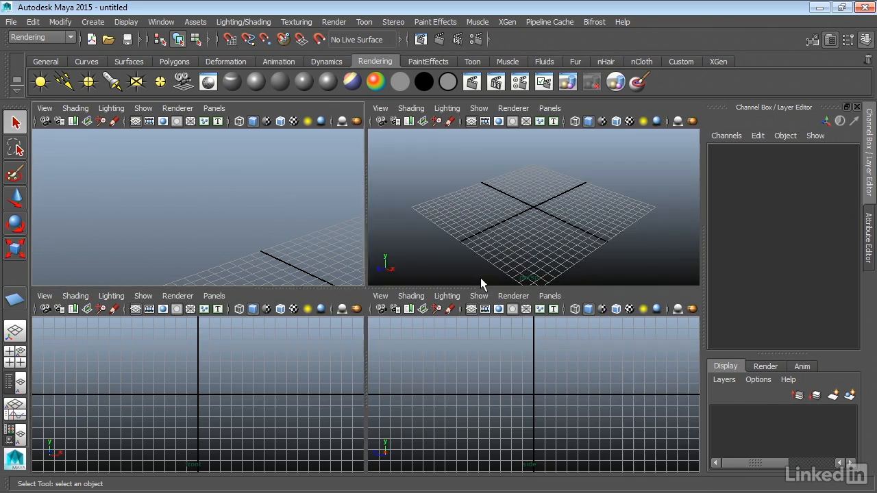
key("space")
middle_click_drag(333, 290, 299, 344, "alt")
left_click(123, 61)
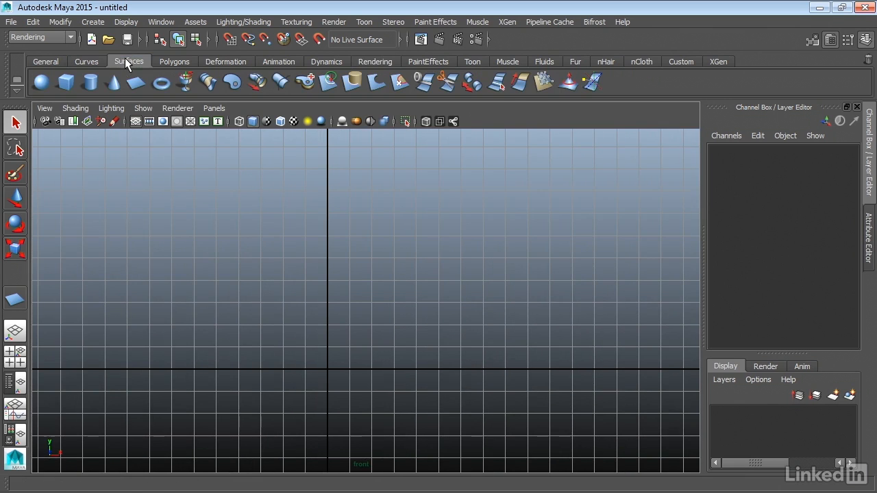
left_click(132, 83)
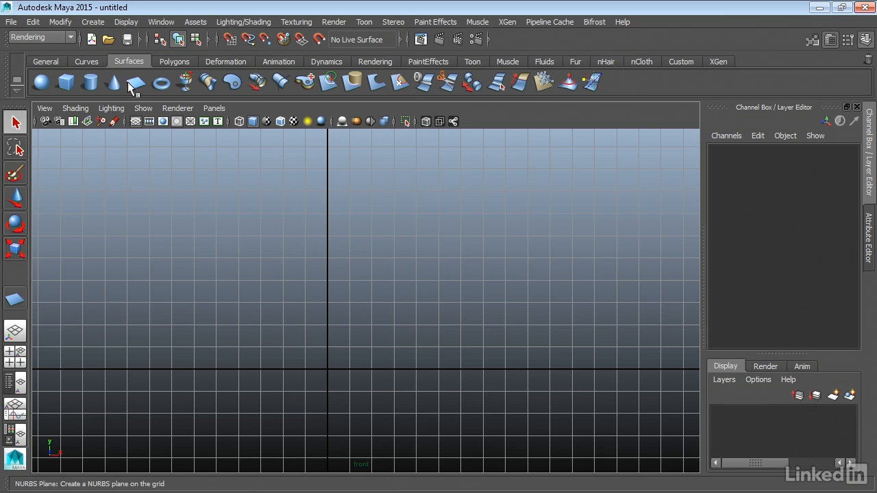
left_click_drag(197, 148, 519, 411)
middle_click_drag(502, 301, 500, 323, "alt")
Step: Set the plane's width to 16 and move it onto the ground line, centred at about X 0.06, Y 6.53
left_click(749, 304)
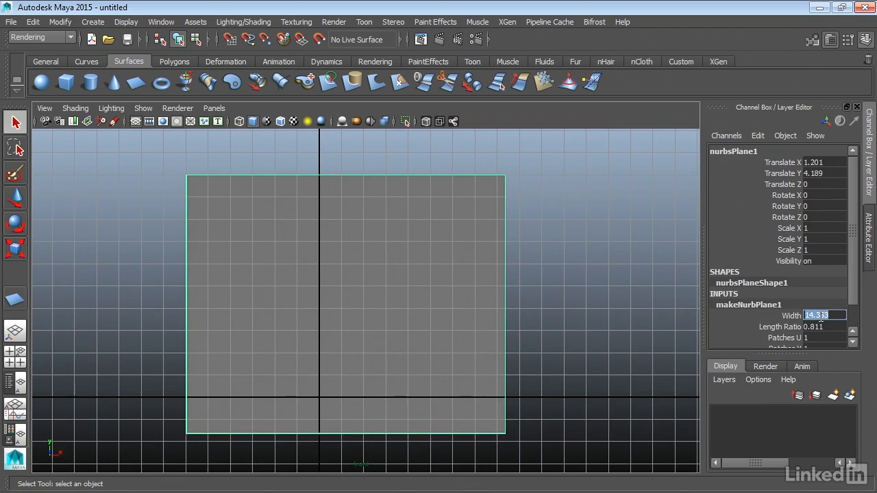
type("16")
key("Return")
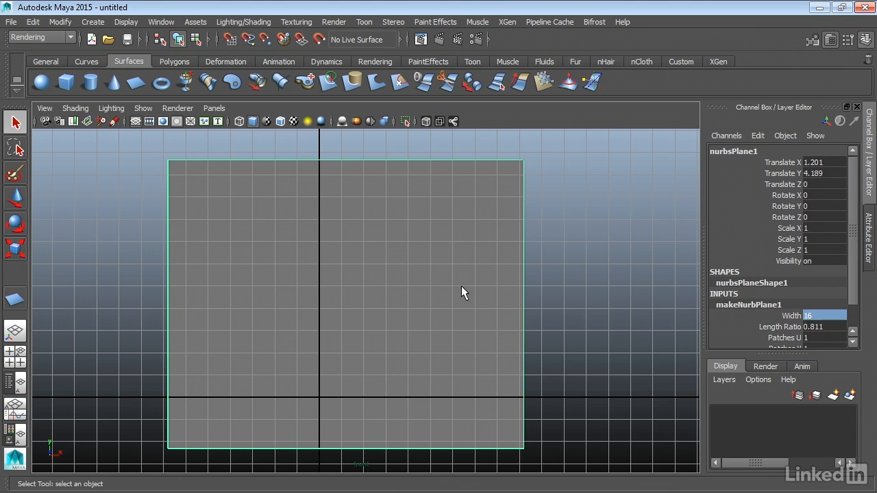
key("w")
left_click_drag(347, 307, 321, 253)
right_click_drag(509, 254, 429, 267, "alt")
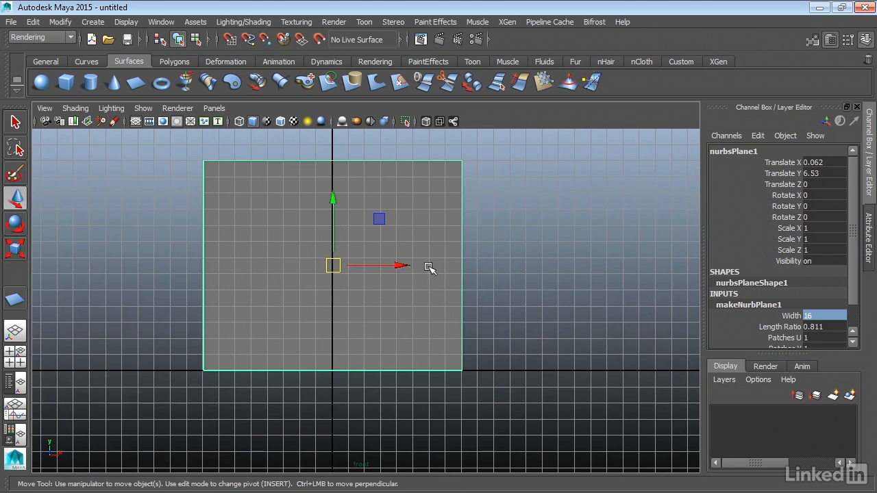
Step: Assign a new Lambert material to the plane, working in the perspective view
key("space")
key("space")
left_click_drag(415, 244, 465, 293, "alt")
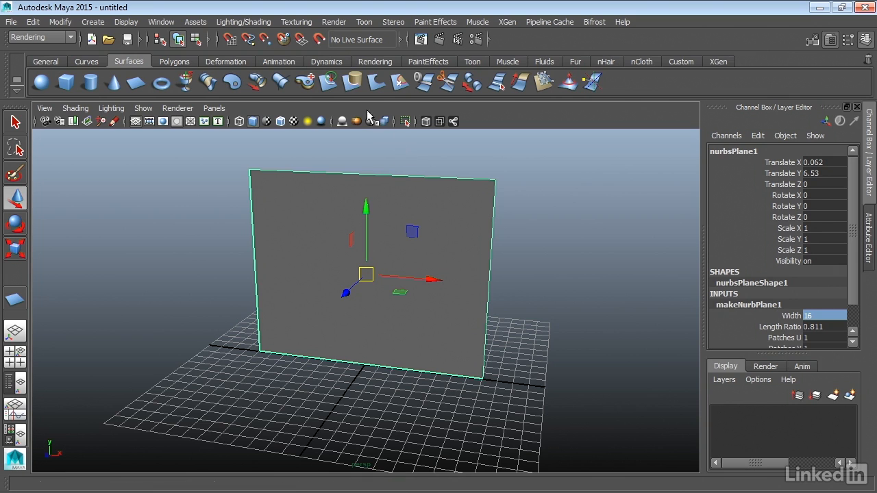
left_click(374, 61)
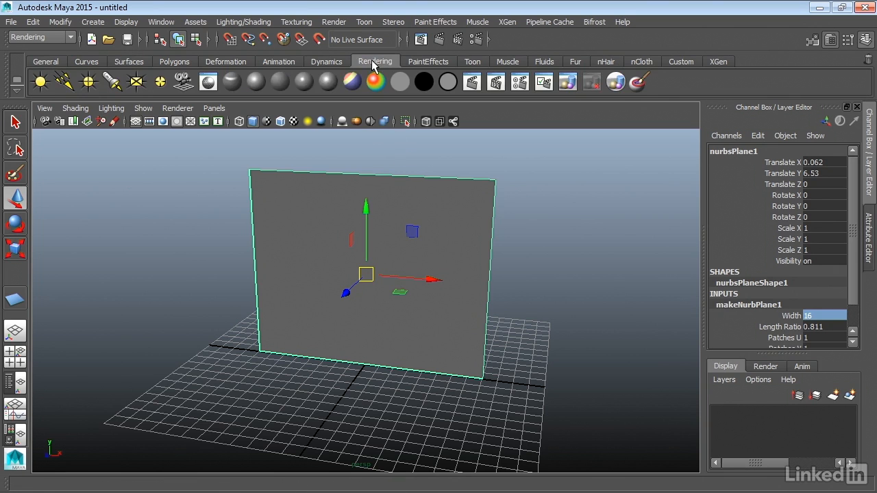
left_click(280, 85)
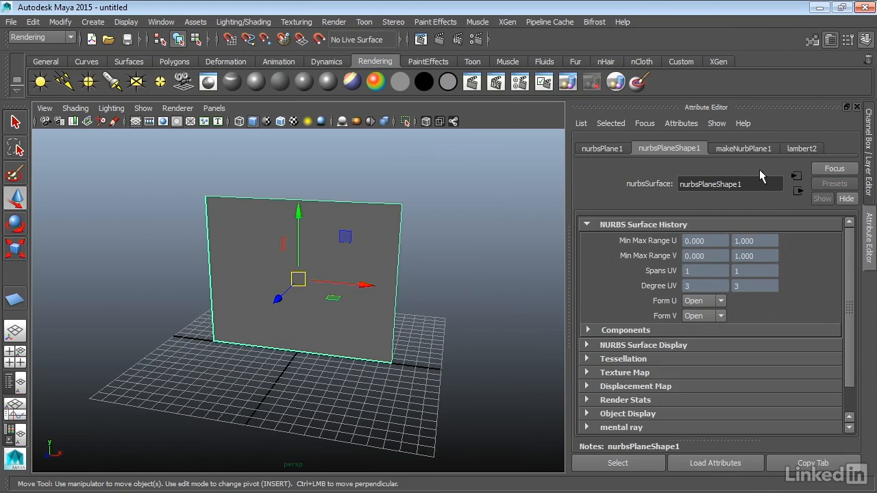
Step: Map a file texture to the Lambert material's color, using the image Char_Front.jpg from sourceimages
left_click(800, 149)
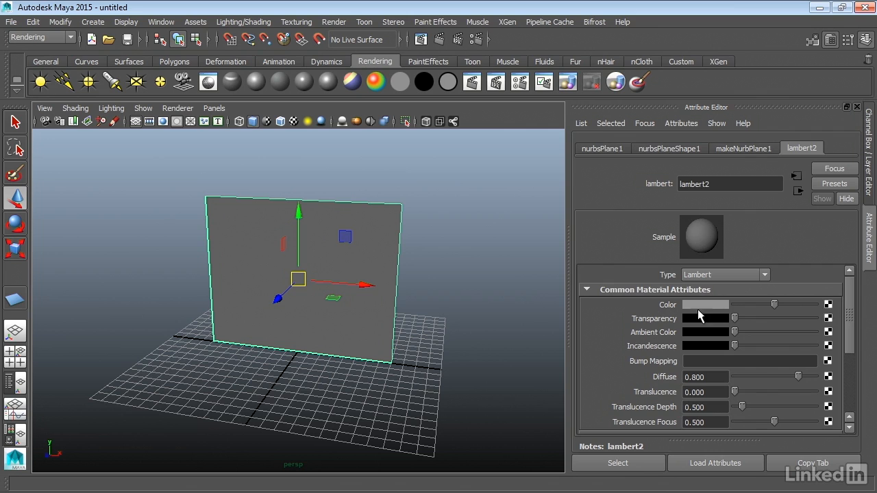
left_click(829, 305)
left_click(470, 175)
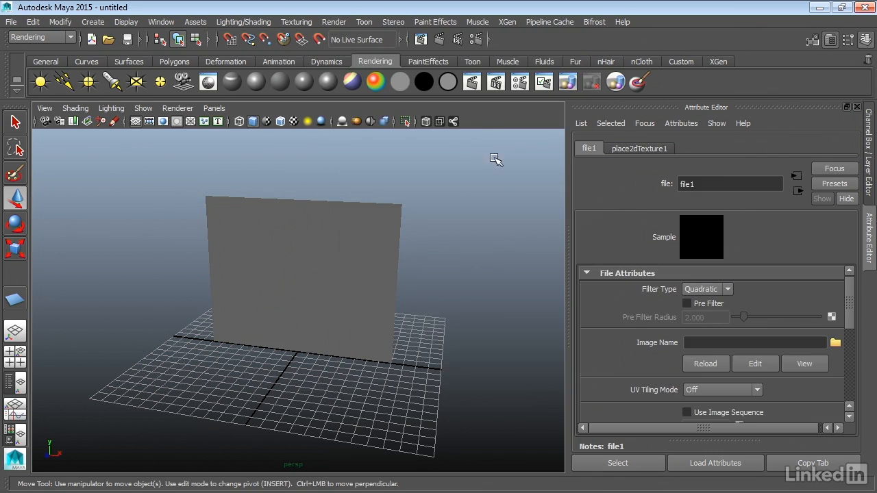
left_click(835, 342)
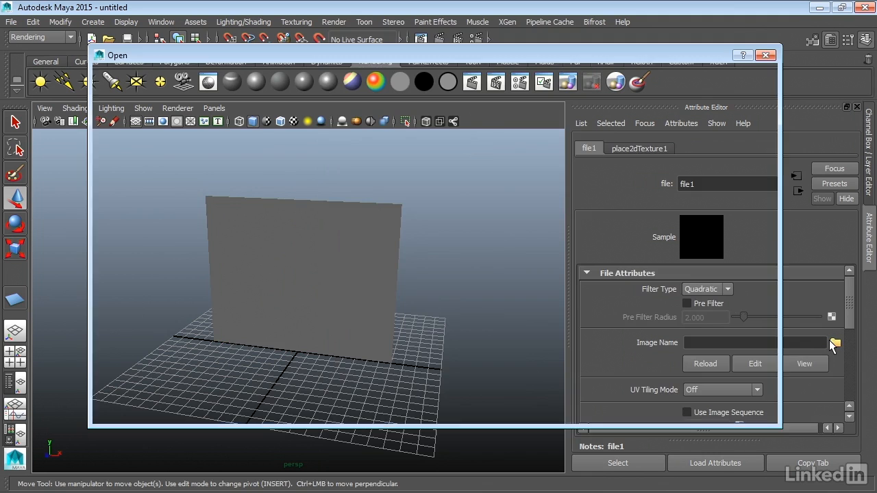
left_click(249, 142)
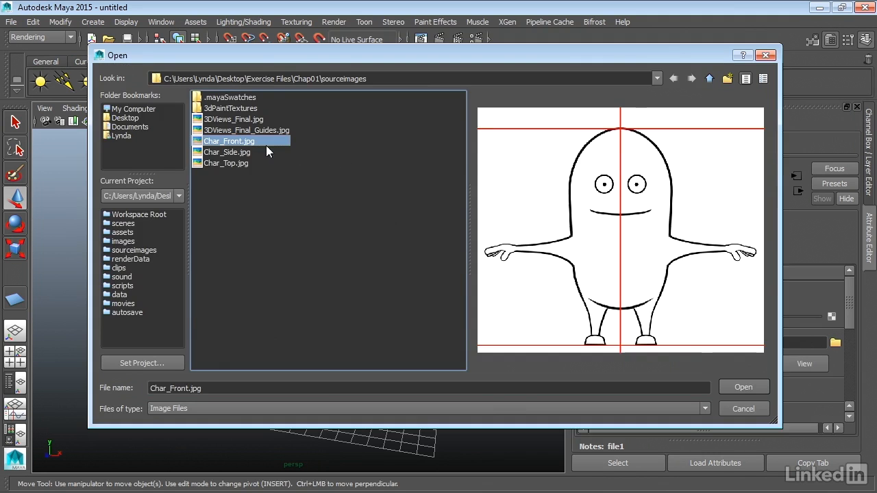
left_click(725, 382)
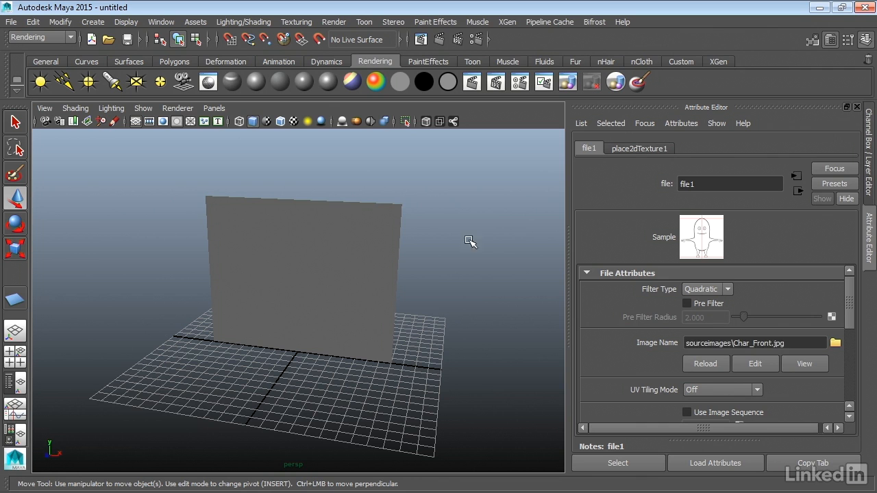
Step: Turn on textured shading in the perspective view and bring back the Channel Box
key("6")
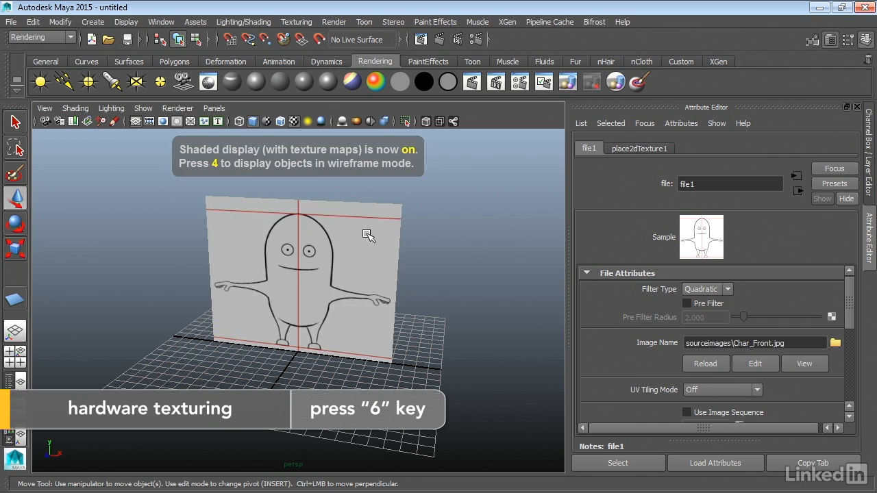
mouse_move(404, 274)
left_mouse_down("alt")
mouse_move(363, 283)
mouse_move(197, 272)
mouse_move(413, 268)
left_mouse_up("alt")
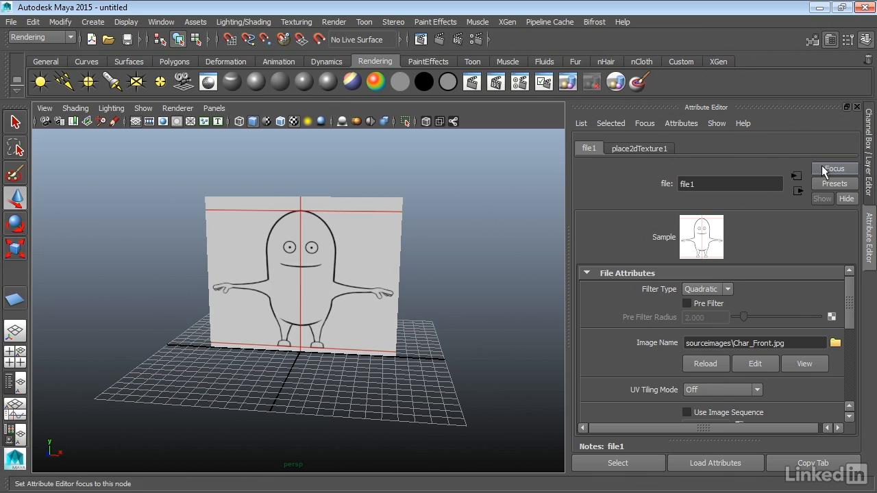
left_click(867, 151)
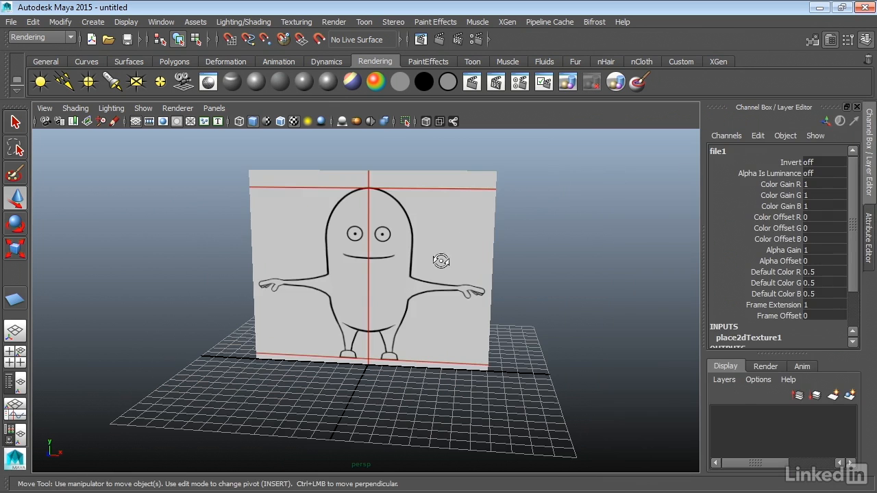
mouse_move(441, 259)
left_mouse_down("alt")
mouse_move(454, 247)
mouse_move(449, 256)
left_mouse_up("alt")
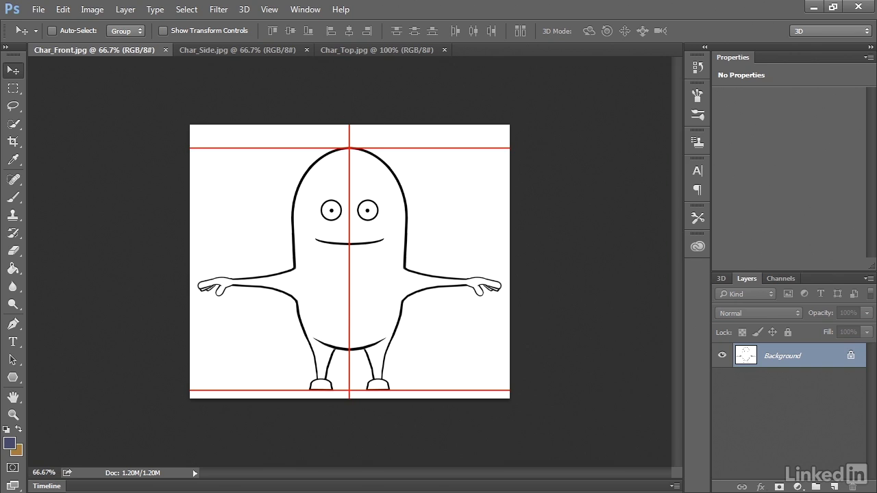
Step: Switch to Photoshop and check the image size of Char_Front.jpg with its dimensions shown in pixels
left_click(100, 9)
left_click(114, 109)
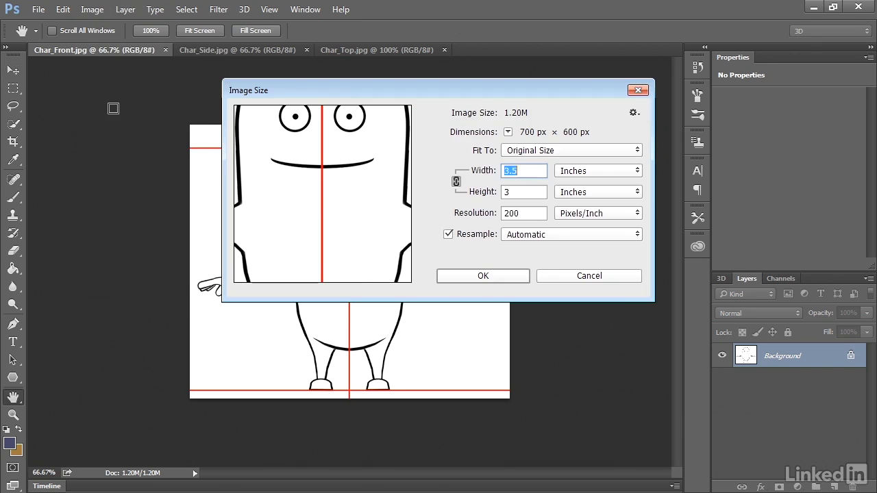
left_click(590, 175)
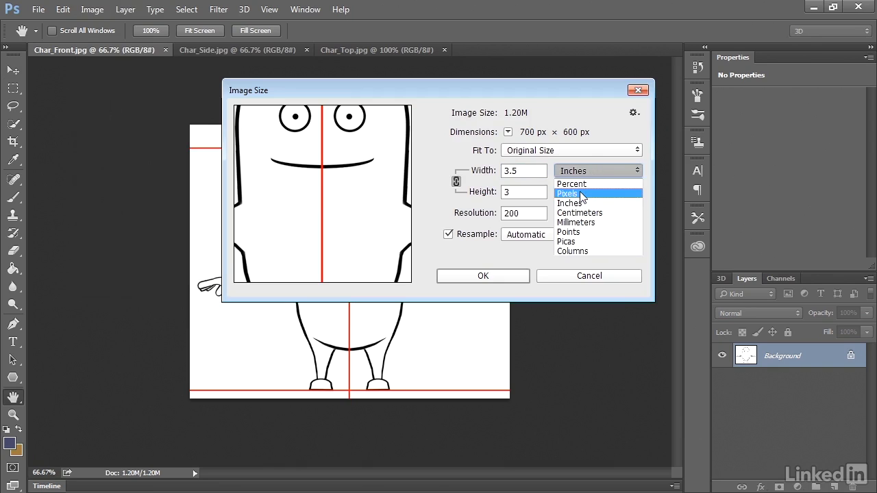
left_click(569, 193)
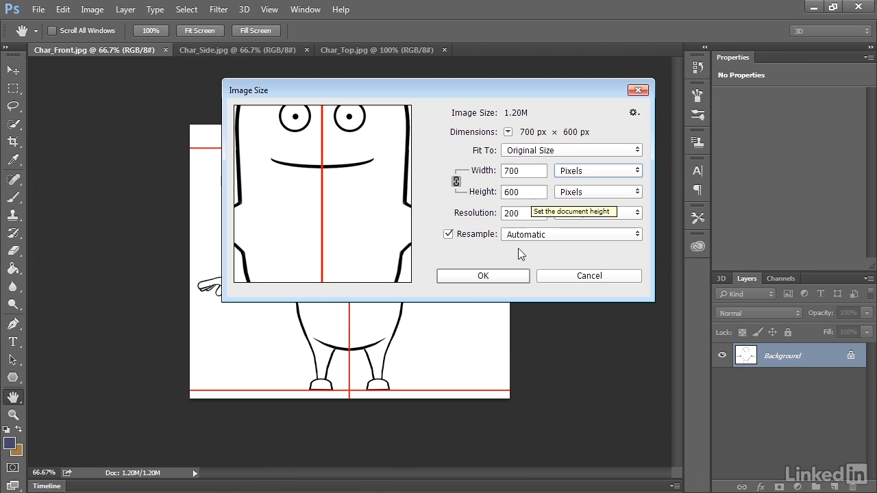
left_click(485, 277)
key("v")
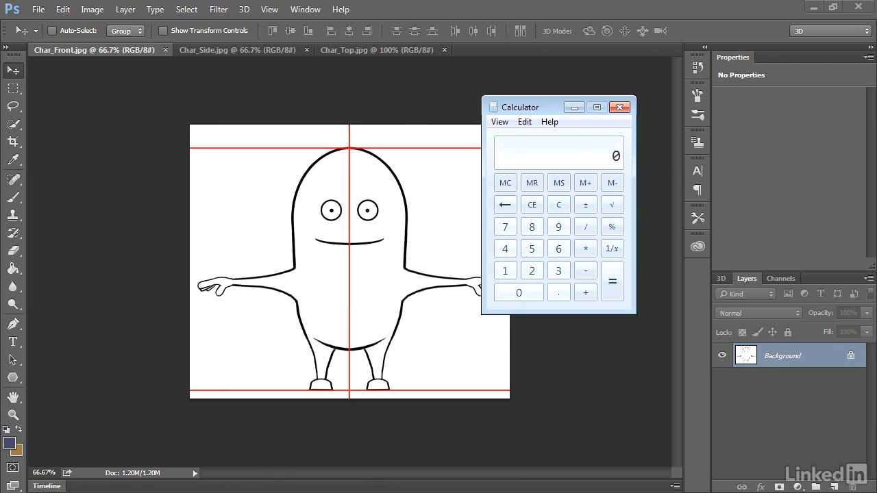
Step: Calculate the image's height-to-width ratio by dividing 600 by 700 in Calculator, and minimize Calculator
left_click(562, 245)
left_click(518, 294)
left_click(518, 293)
left_click(586, 226)
left_click(505, 227)
left_click(512, 292)
left_click(512, 292)
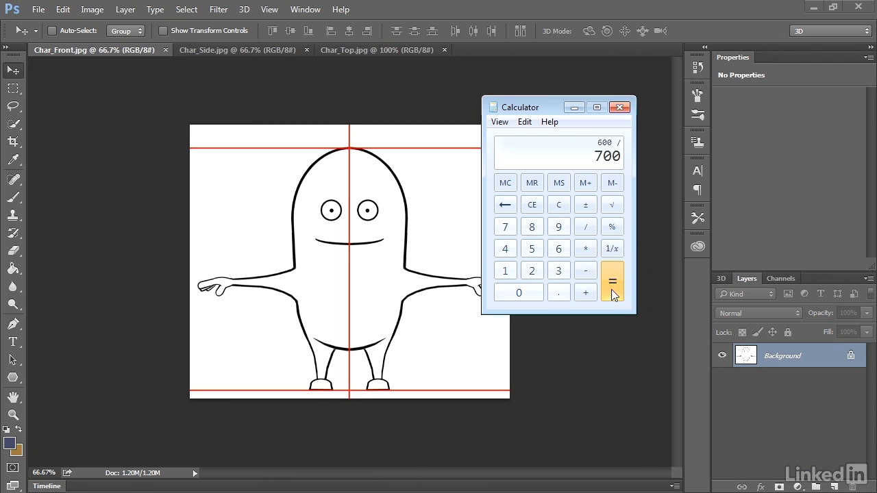
left_click(611, 289)
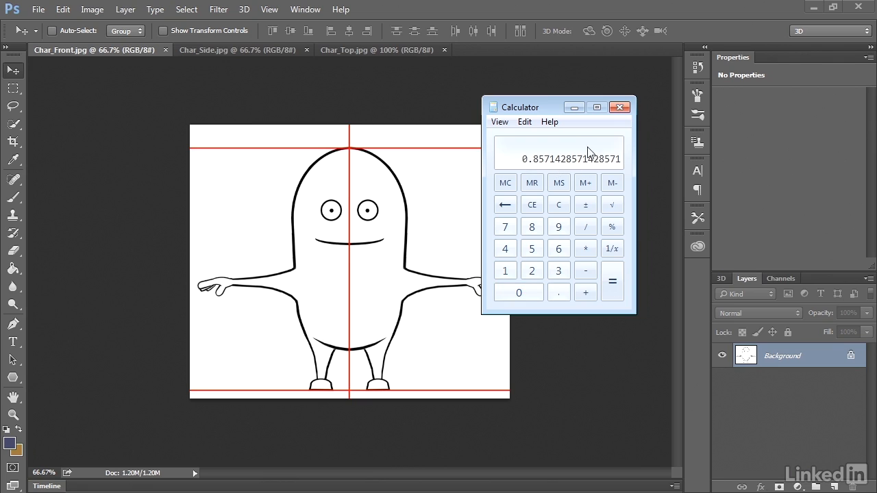
left_click(574, 108)
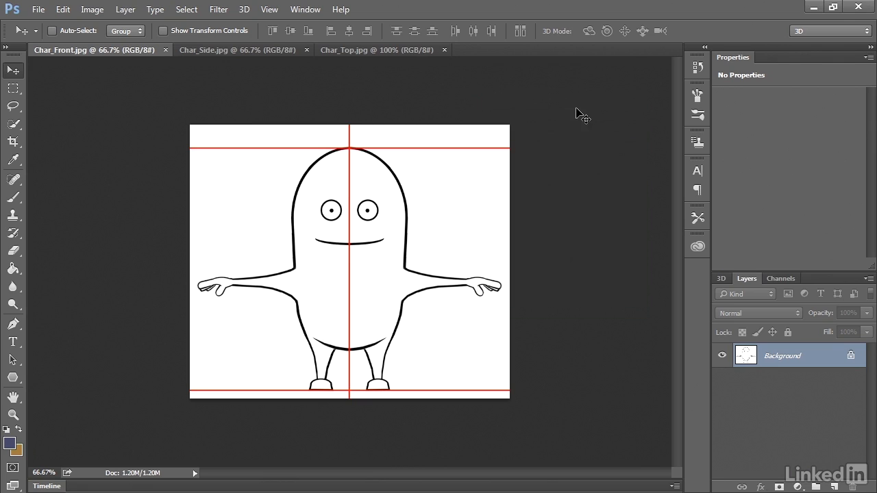
Step: Switch back to Maya and set the front image plane's length ratio to 0.857 in its makeNurbPlane1 inputs
left_click(814, 8)
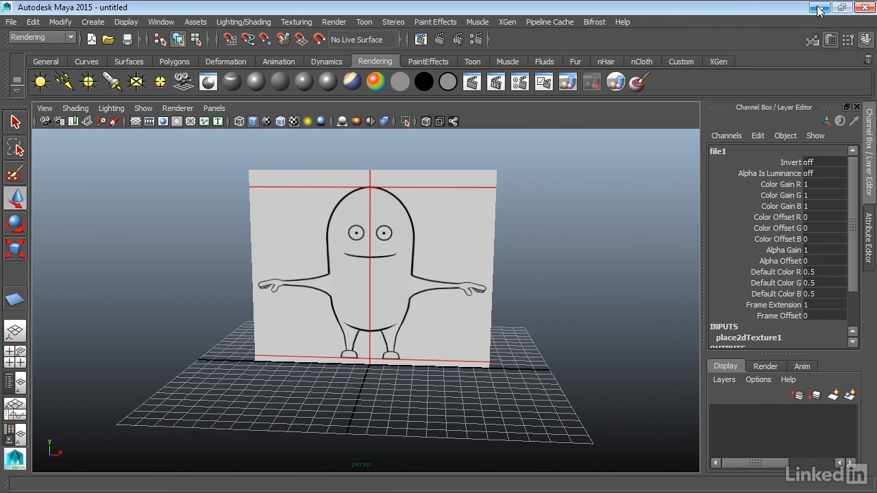
left_click(446, 190)
mouse_move(505, 188)
left_mouse_down("alt")
mouse_move(488, 200)
mouse_move(504, 201)
left_mouse_up("alt")
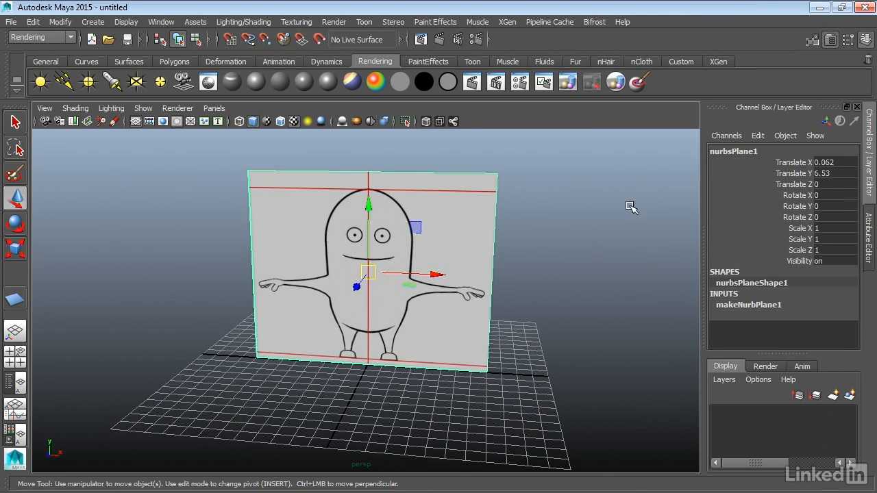
left_click(727, 304)
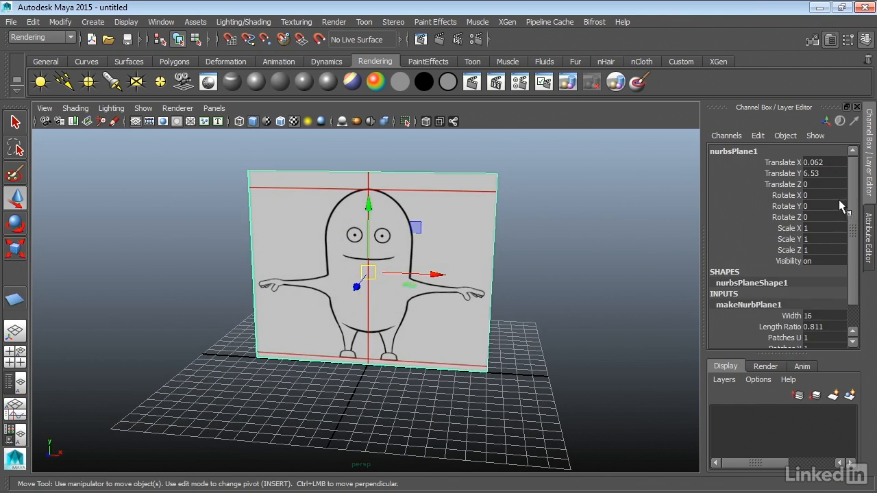
left_click_drag(852, 194, 851, 253)
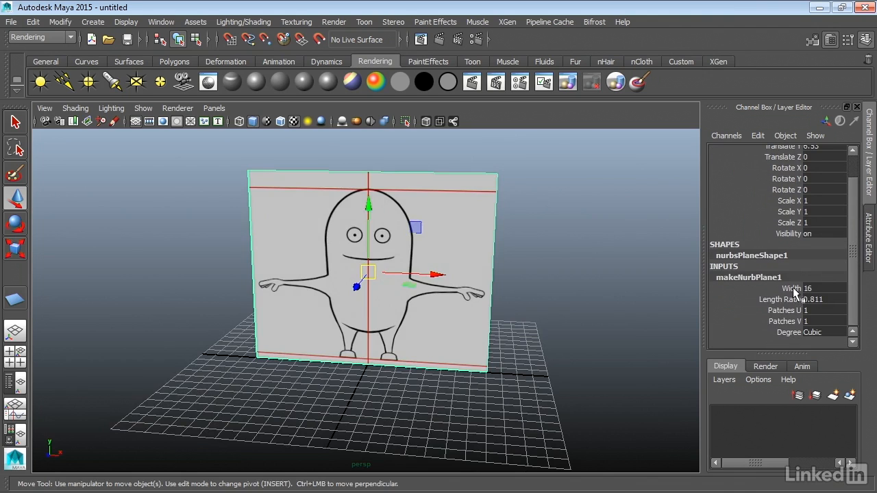
double_click(812, 301)
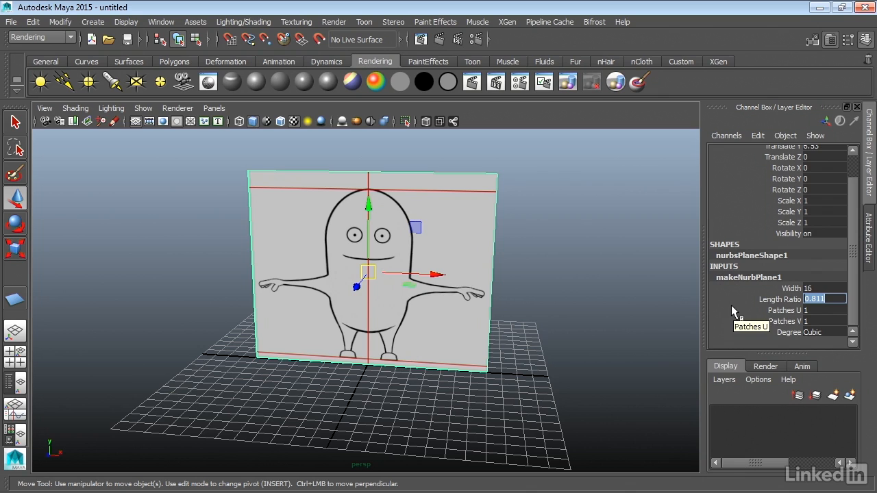
type(".857")
key("Return")
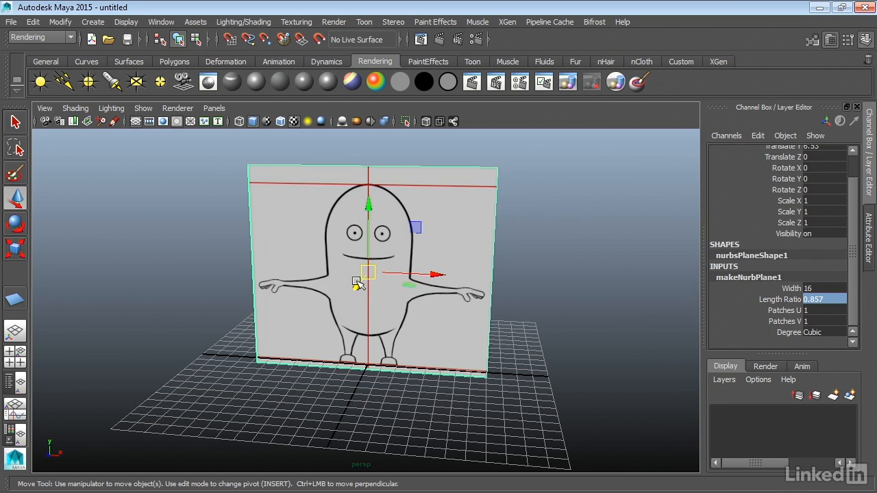
Step: Show textures in the front view and lower the image plane to about 6.36 in Y, bringing the foot guideline near the ground line
left_click_drag(356, 280, 373, 273, "alt")
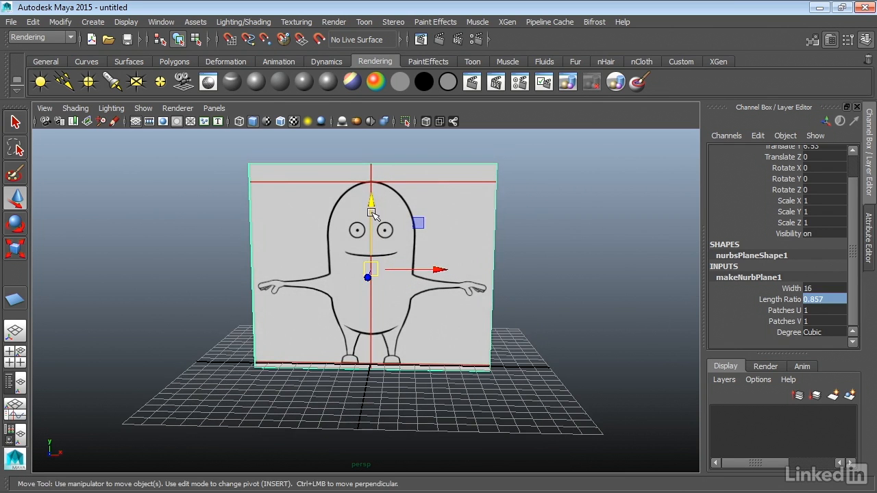
key("space")
key("space")
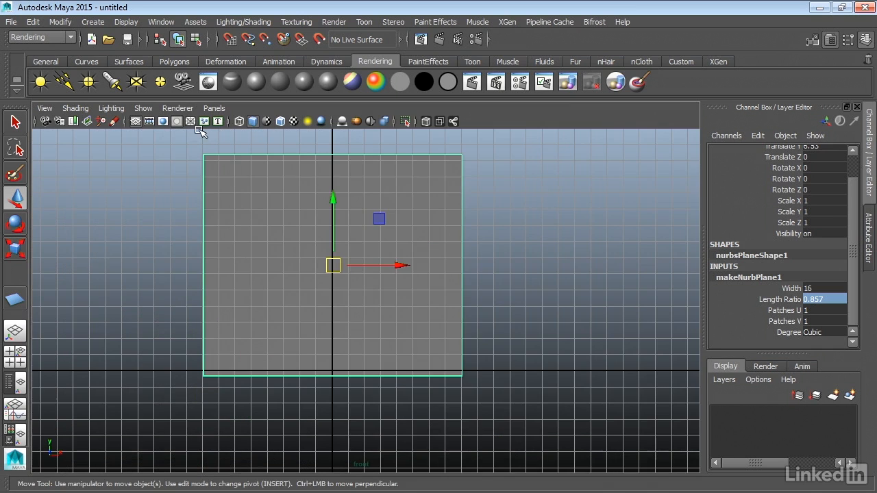
key("6")
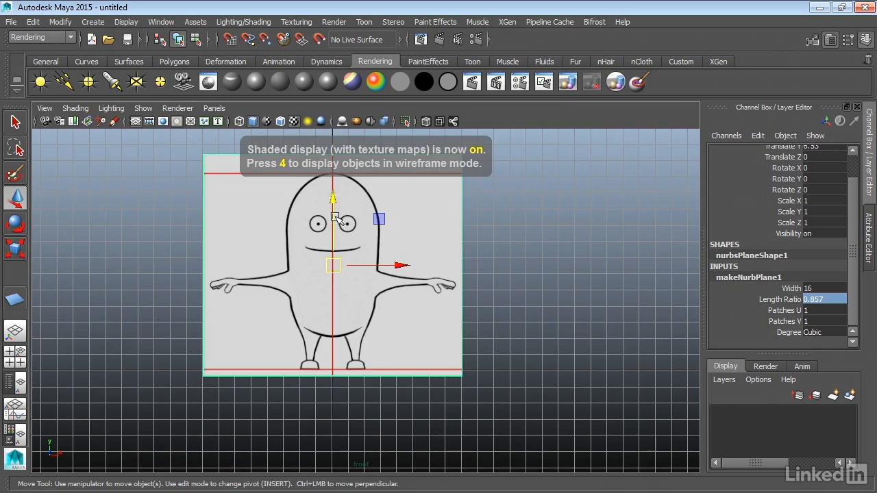
left_click_drag(333, 201, 335, 204)
Step: Fine-tune the plane's height in the perspective view to about 6.452 in Y, aligning the foot guideline with the grid
key("space")
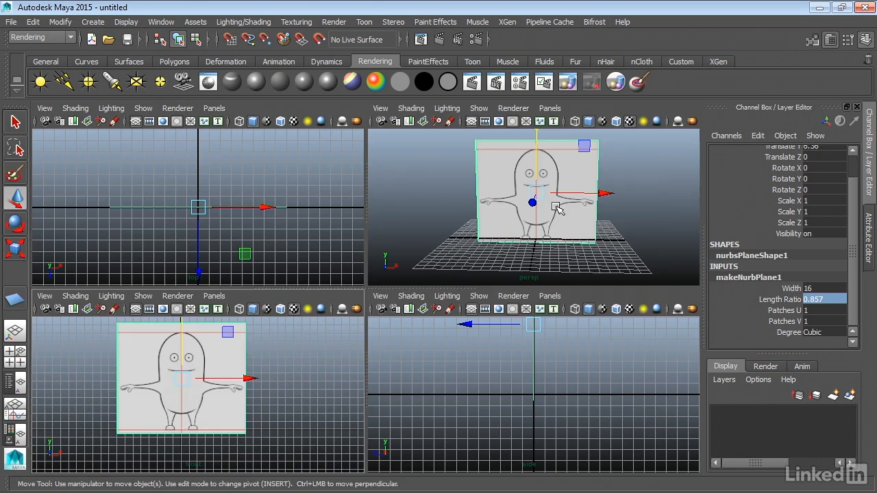
key("space")
scroll(452, 309, "up", 3)
right_click_drag(452, 309, 520, 341, "alt")
left_click_drag(411, 301, 429, 284, "alt")
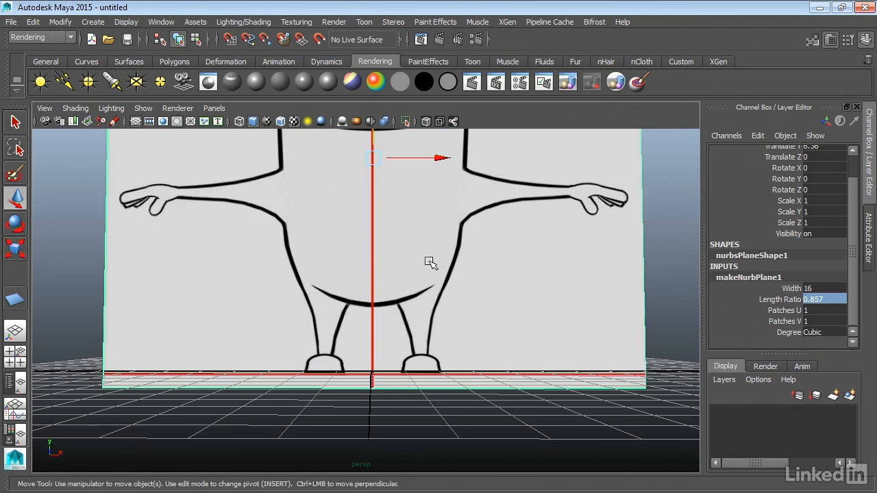
right_click_drag(457, 266, 421, 268, "alt")
middle_click_drag(414, 264, 414, 295, "alt")
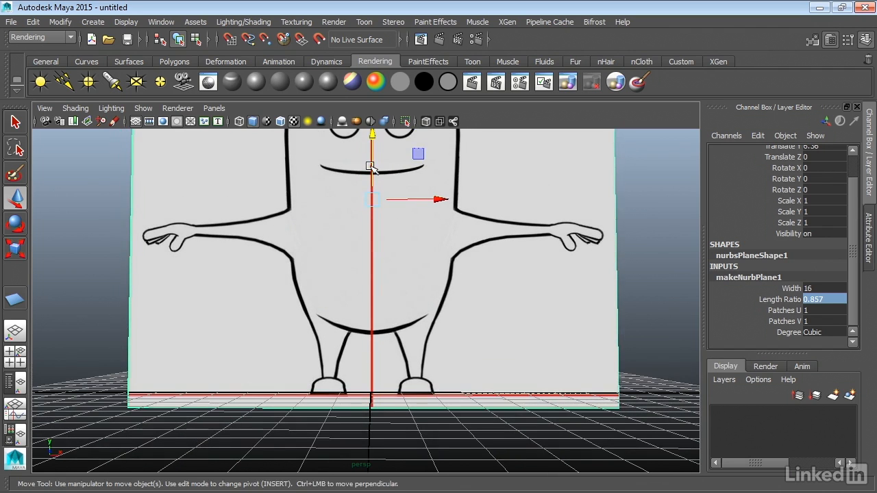
left_click_drag(372, 169, 373, 164)
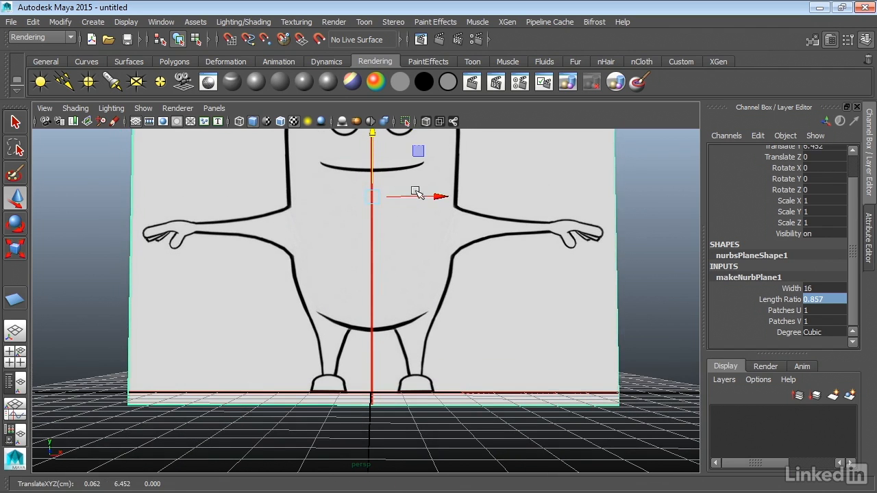
Step: Center the front image plane by setting its Translate X to 0, and deselect it
scroll(856, 251, "up", 2)
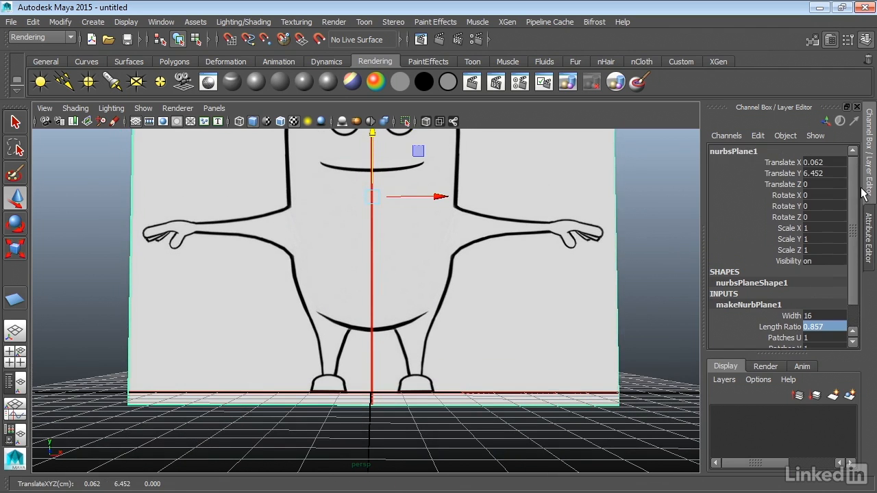
left_click(826, 162)
type("0")
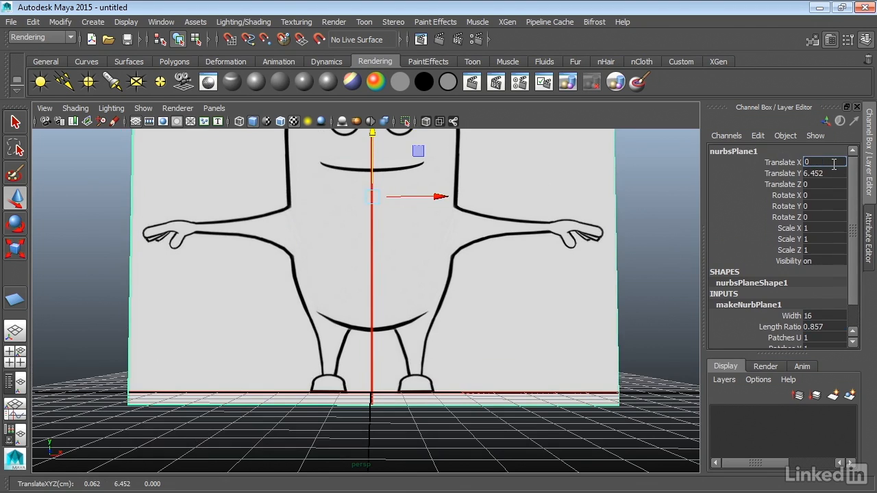
key("Return")
mouse_move(571, 280)
left_mouse_down("alt")
mouse_move(395, 307)
mouse_move(560, 289)
left_mouse_up("alt")
right_click_drag(561, 280, 340, 261, "alt")
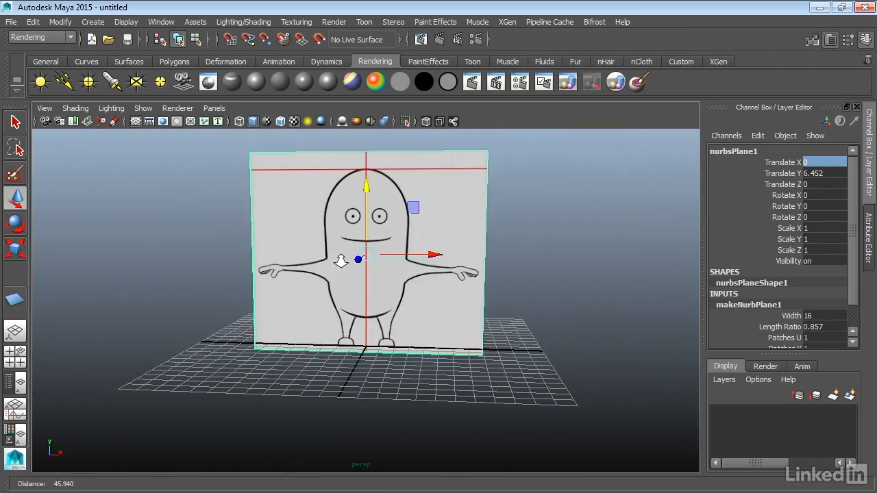
middle_click_drag(401, 255, 407, 276, "alt")
left_click(662, 257)
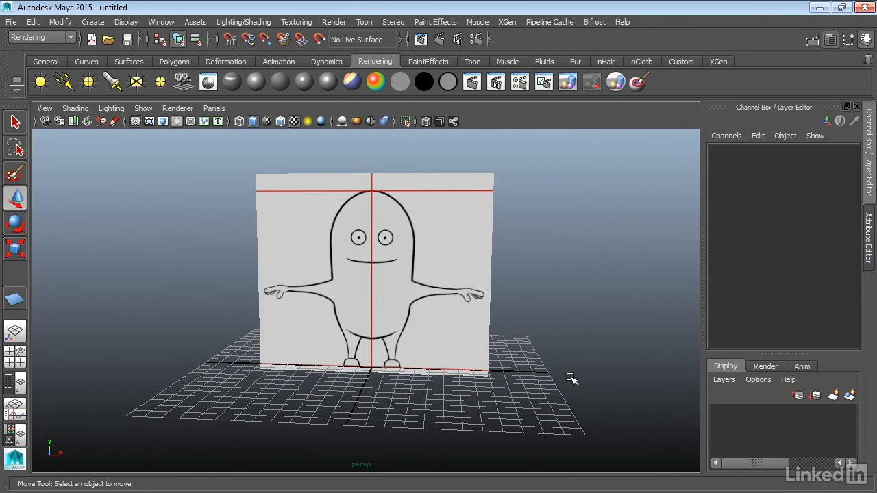
Step: Draw an upright NURBS plane in the side view, centered at about 6.141 in Y and -0.298 in Z
key("space")
key("space")
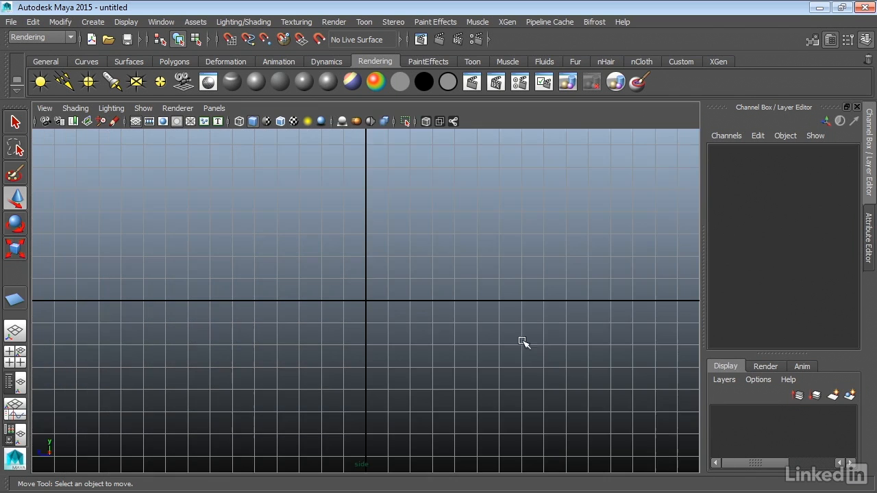
middle_click_drag(495, 285, 491, 331, "alt")
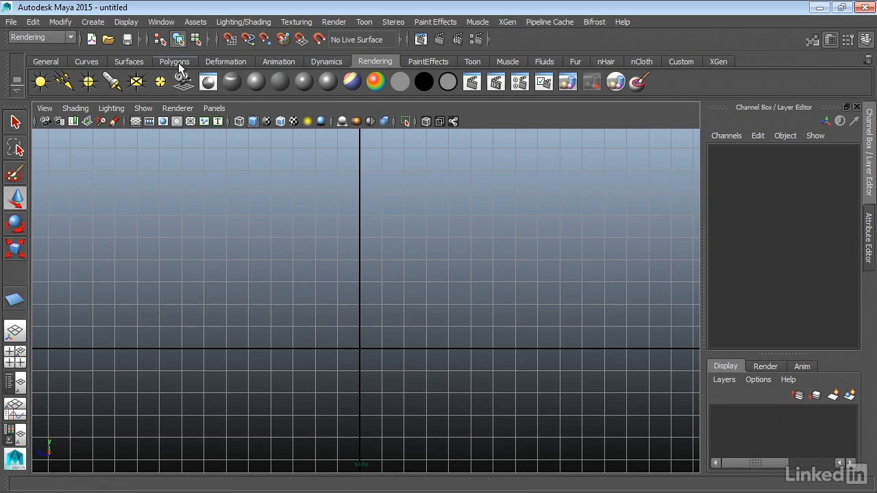
left_click(142, 60)
left_click(90, 82)
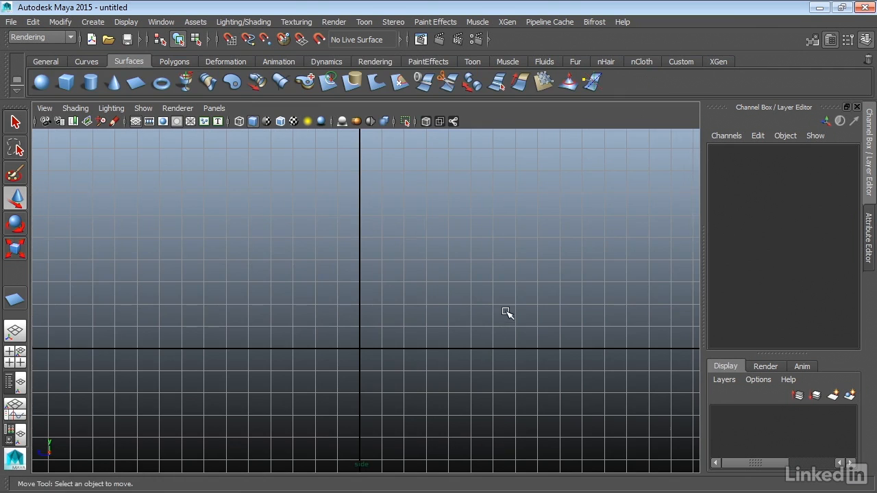
left_click_drag(505, 313, 310, 285)
middle_click_drag(385, 260, 391, 278, "alt")
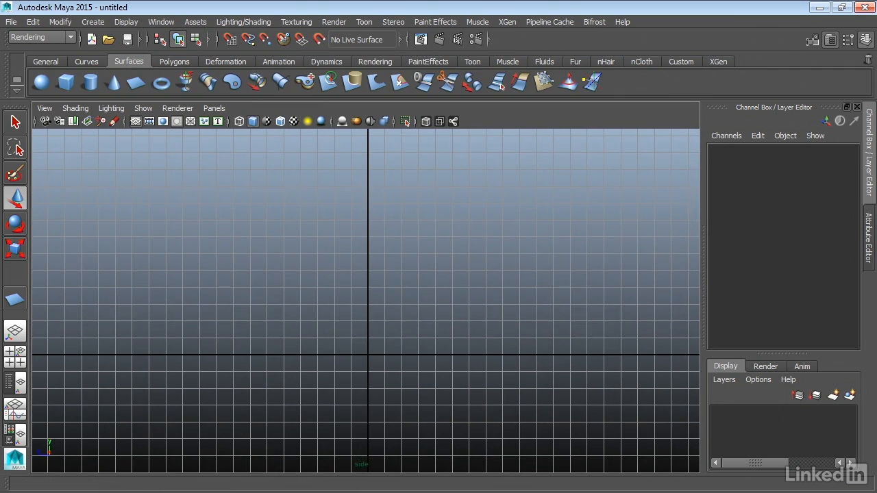
left_click(135, 82)
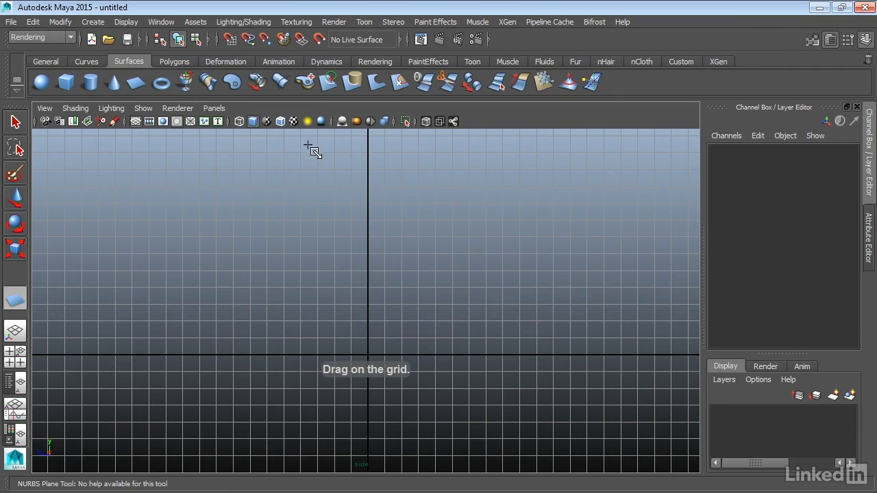
left_click_drag(315, 141, 430, 361)
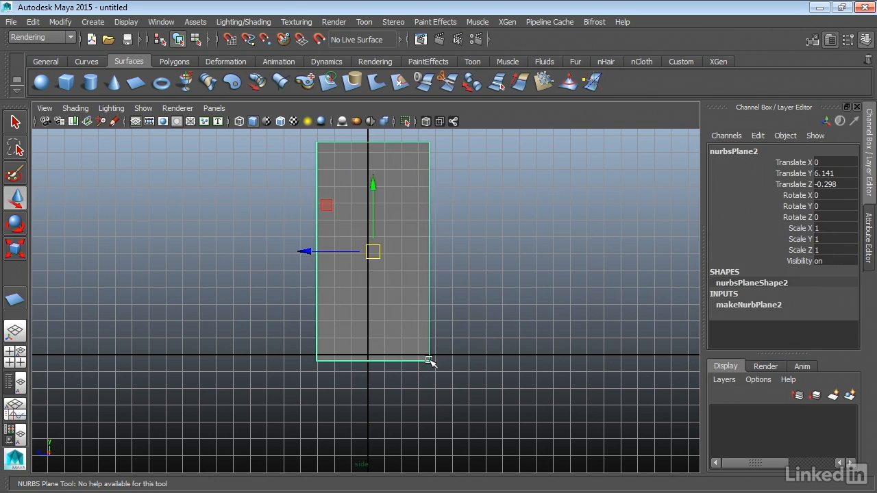
Step: Move the side plane forward along Z to about 7.989 in the perspective view, clear of the front image plane
key("space")
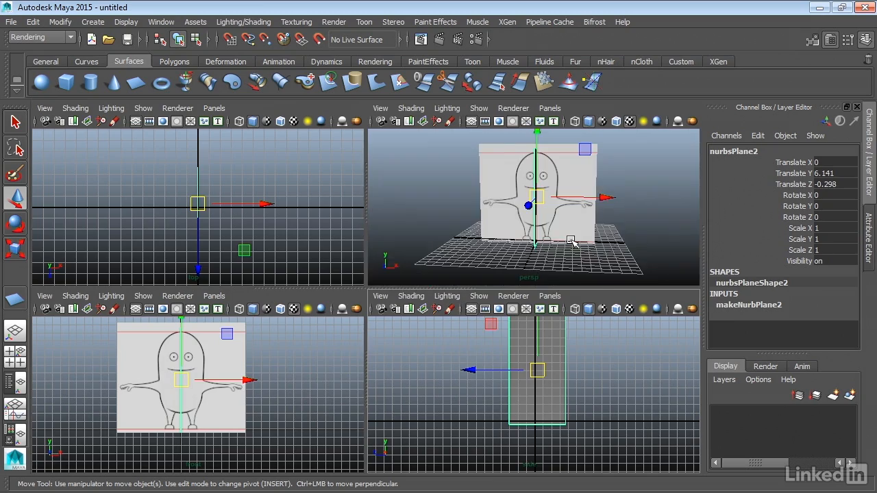
key("space")
left_click_drag(580, 240, 525, 249, "alt")
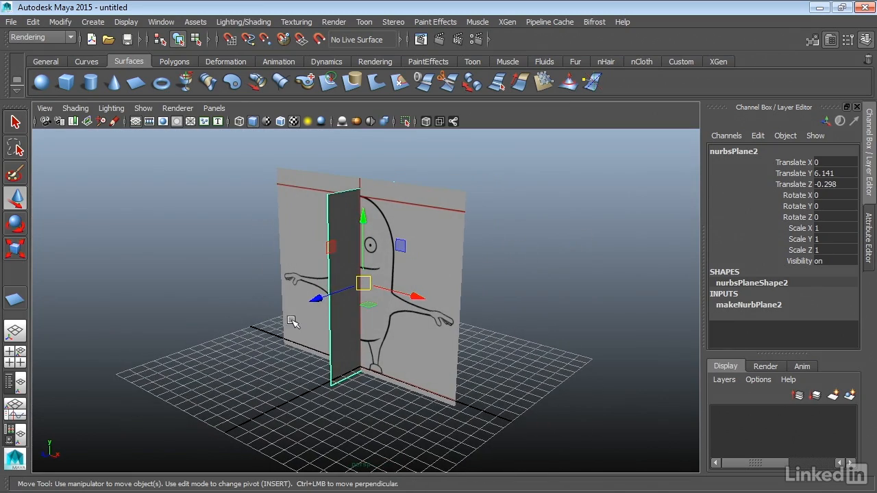
left_click_drag(316, 301, 206, 335)
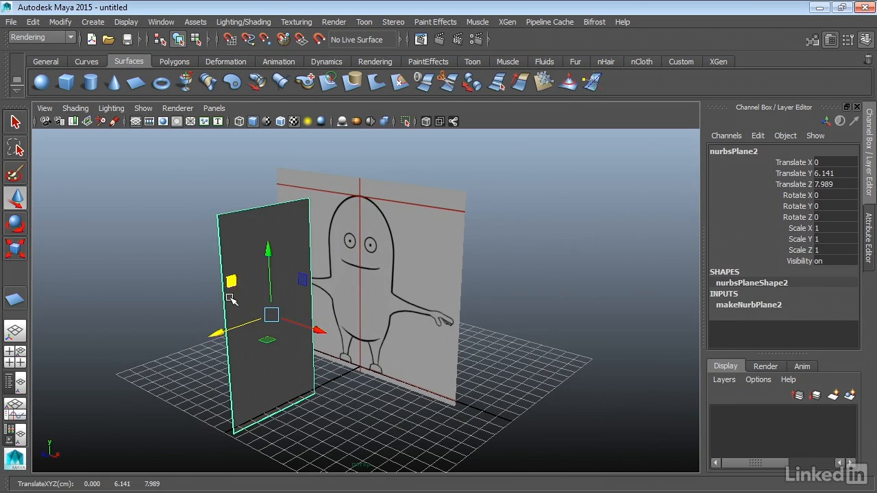
Step: Assign a new Lambert material to the side plane and map its color to a file texture using Char_Side.jpg from sourceimages
left_click(375, 61)
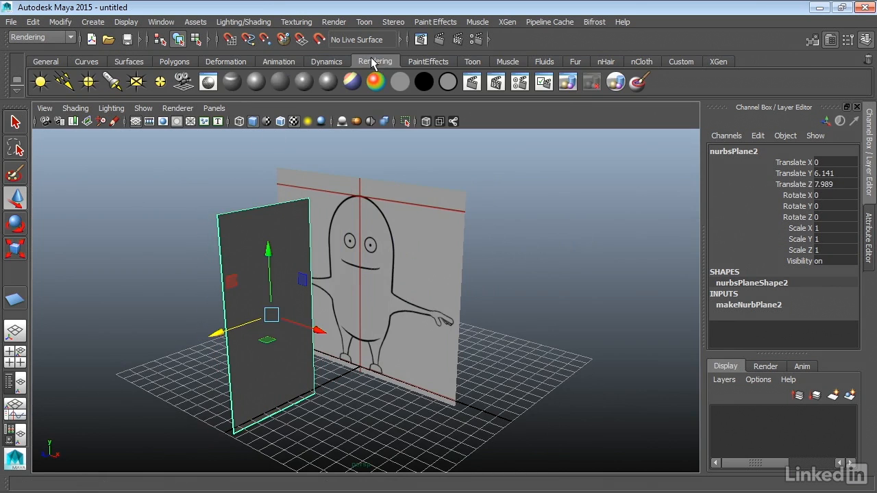
left_click(281, 80)
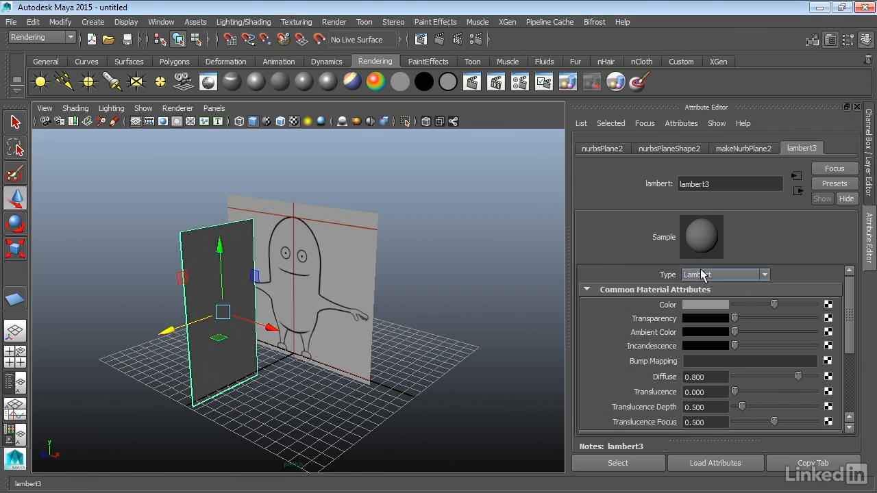
left_click(829, 305)
left_click(466, 146)
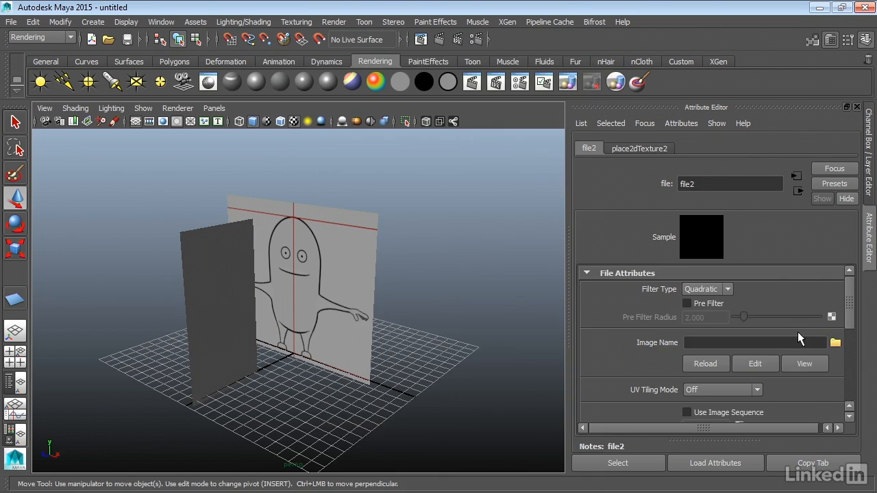
left_click(835, 342)
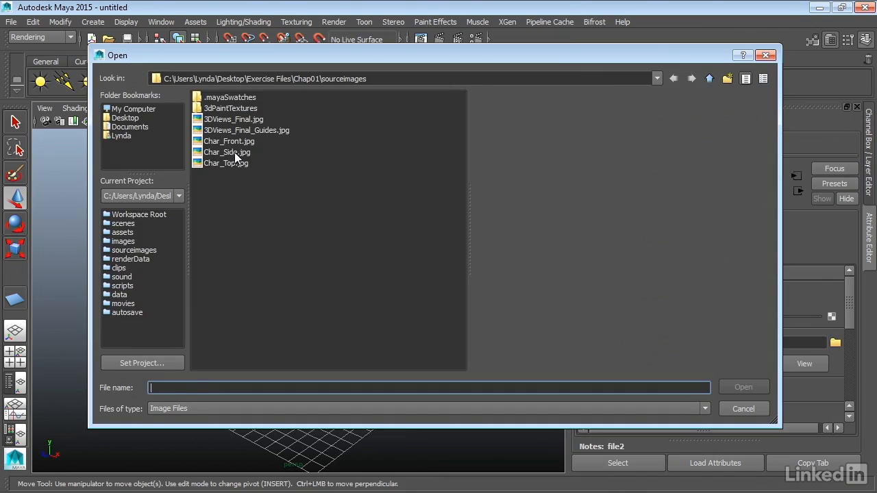
left_click(234, 152)
left_click(742, 387)
left_click_drag(346, 265, 553, 268, "alt")
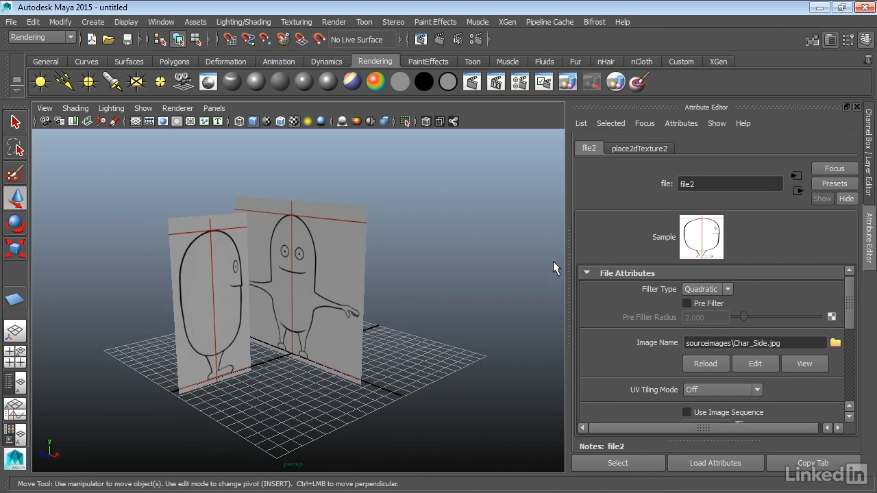
Step: Bring back the Channel Box and set the side plane's Rotate Y to 180
left_click(869, 180)
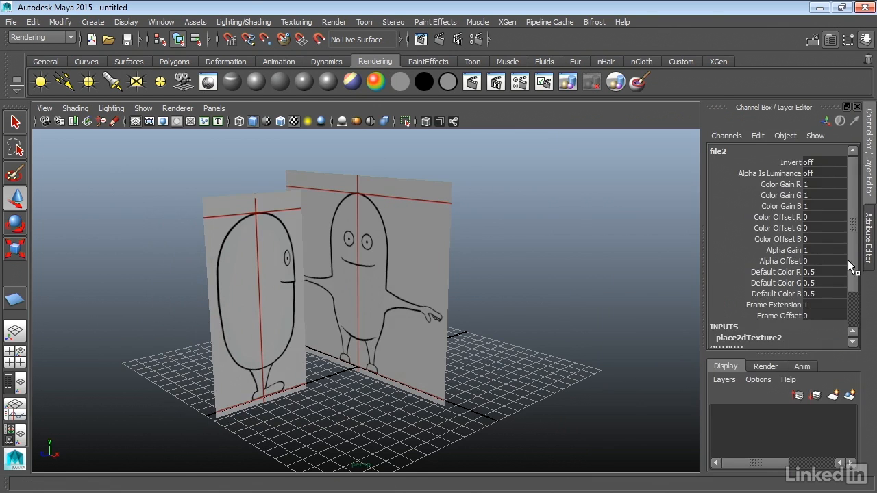
left_click(233, 322)
key("e")
left_click_drag(276, 309, 185, 306)
double_click(846, 206)
type("18")
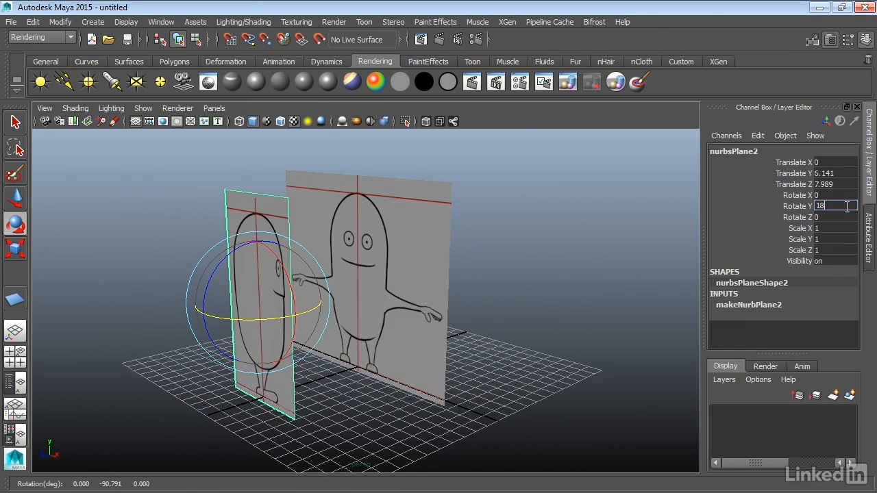
type("0")
key("Return")
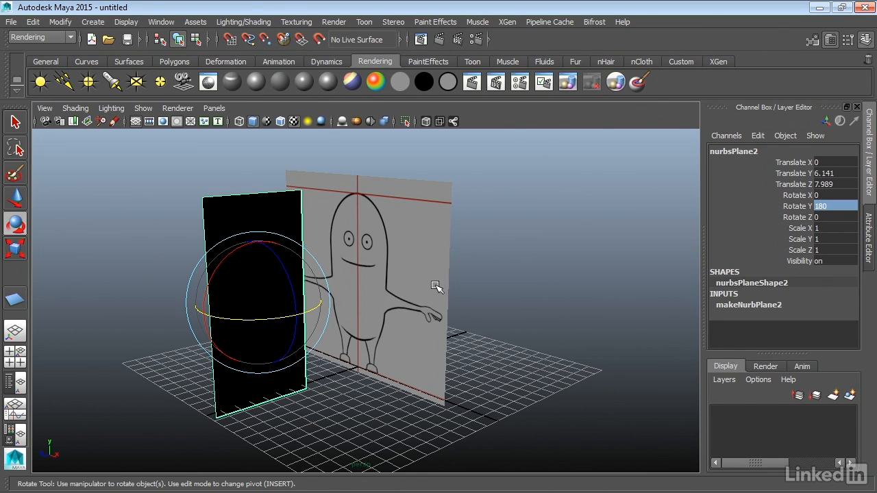
Step: Move the side plane back along Z to about 1.162 so that it crosses the front image plane
key("w")
left_click_drag(198, 313, 294, 290)
left_click_drag(460, 313, 589, 321, "alt")
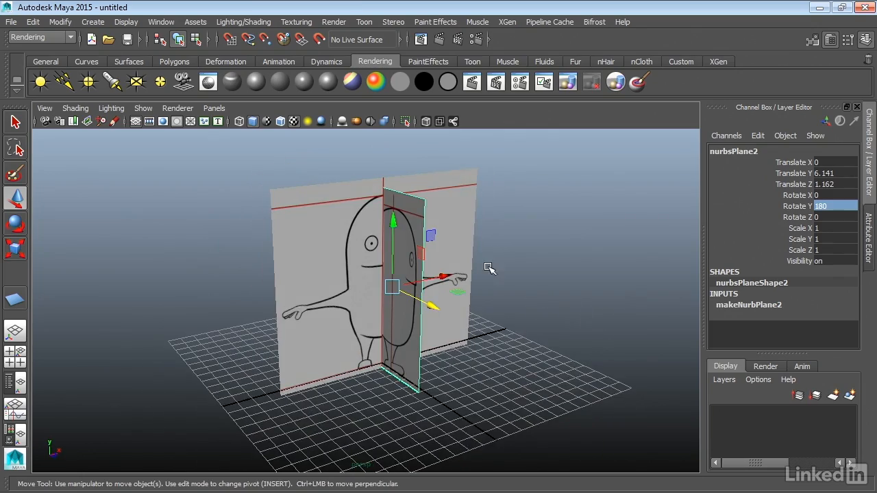
Step: Raise the incandescence of the side plane's Lambert material to a medium grey so the drawing appears brighter
left_click(866, 235)
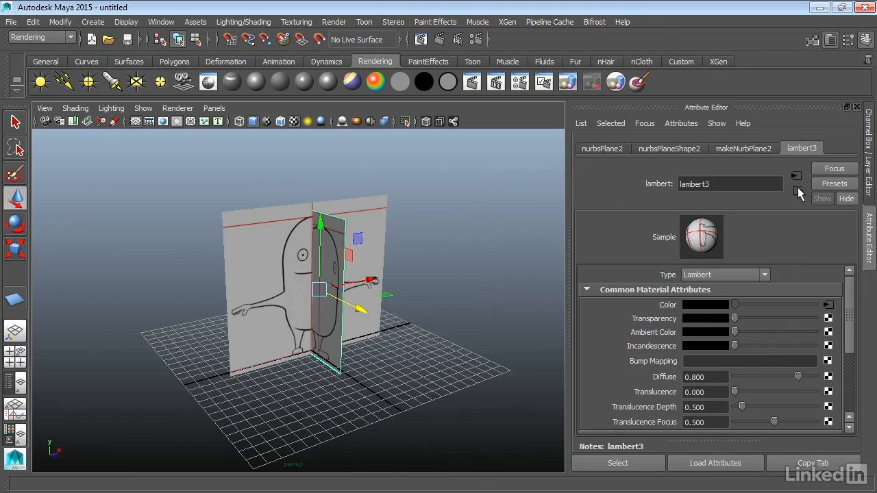
left_click_drag(736, 344, 778, 349)
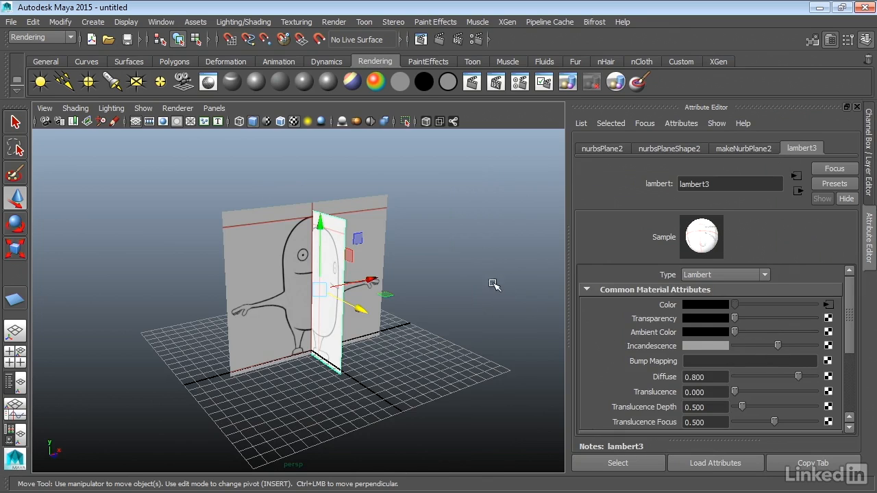
left_click_drag(778, 345, 775, 345)
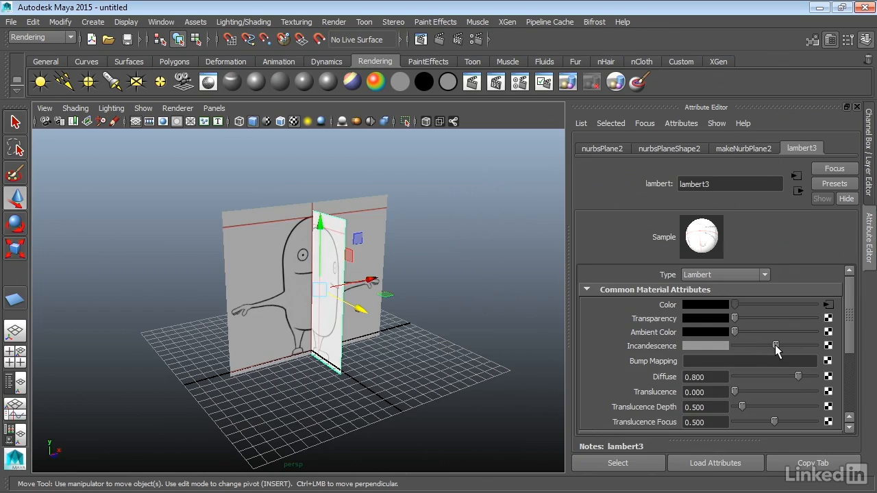
left_click_drag(413, 278, 267, 272, "alt")
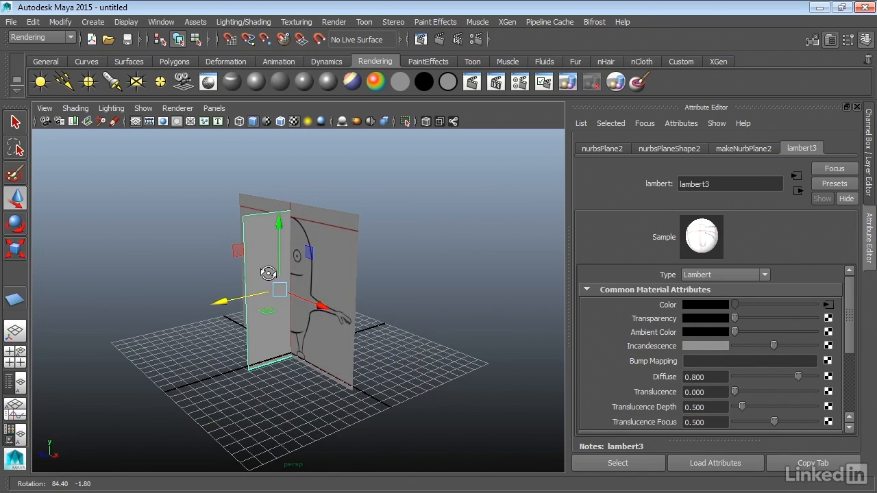
Step: Select the front plane and raise its Lambert material's incandescence to a similar medium grey
left_click(323, 282)
left_click_drag(427, 297, 293, 295, "alt")
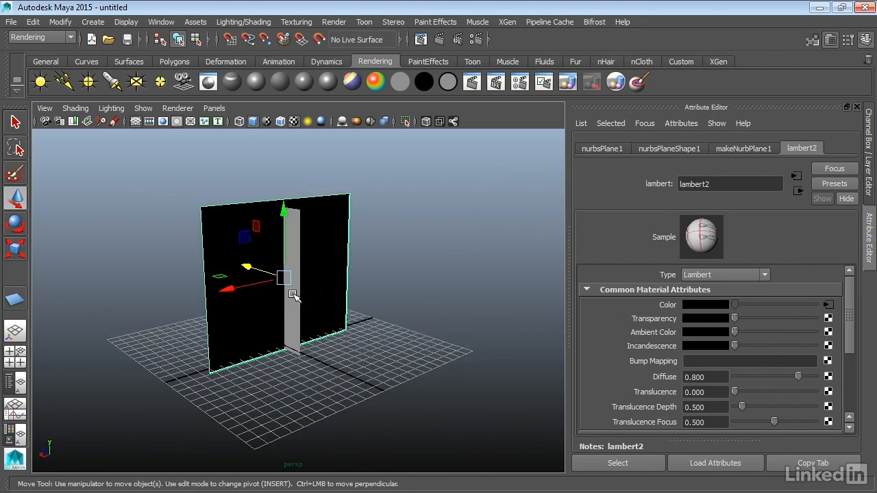
left_click_drag(735, 345, 778, 346)
left_click_drag(411, 288, 476, 277, "alt")
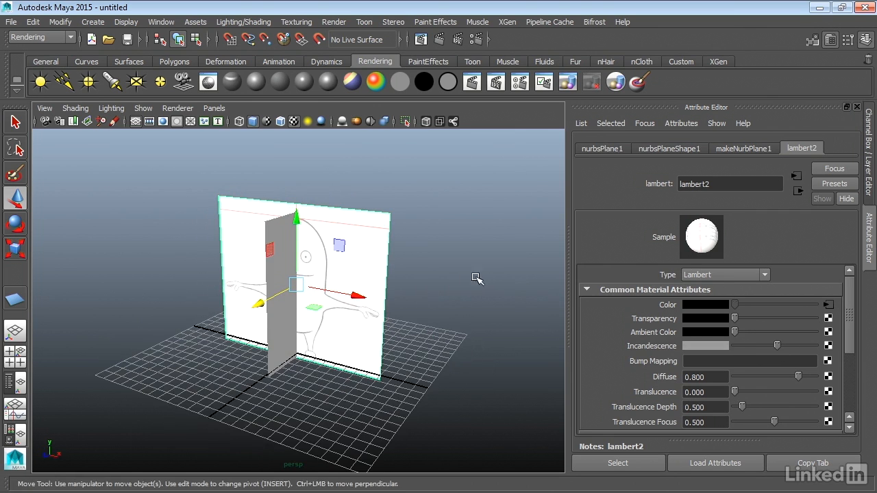
Step: Try the Legacy Default, Viewport 2.0 and Legacy High Quality renderers in the perspective view to compare how the planes display
left_click(178, 108)
left_click(180, 128)
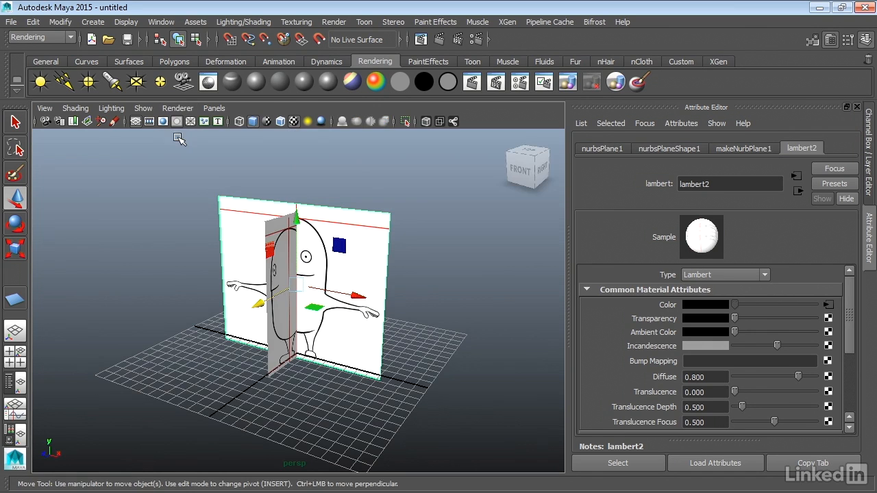
left_click(184, 109)
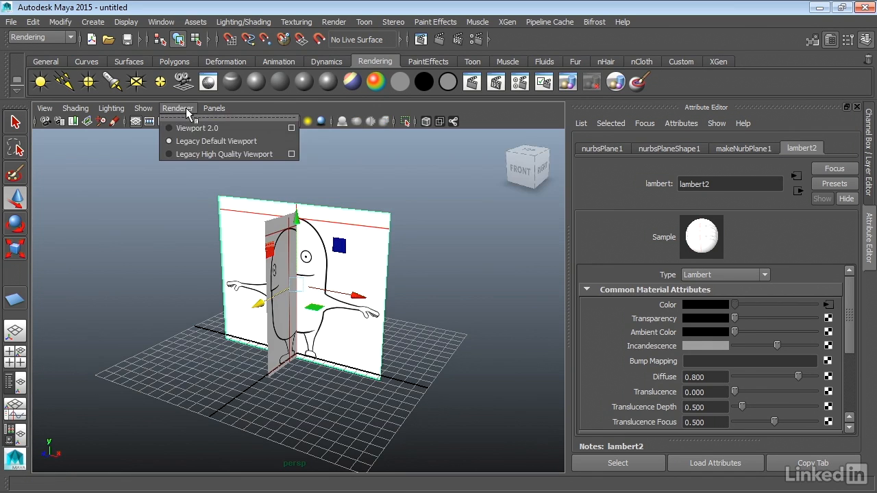
left_click(187, 129)
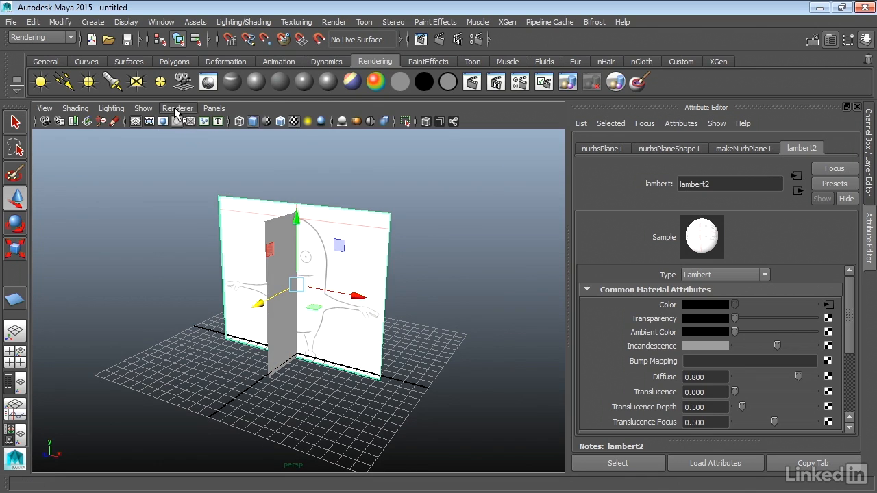
left_click(180, 109)
left_click(183, 154)
left_click_drag(200, 175, 123, 164, "alt")
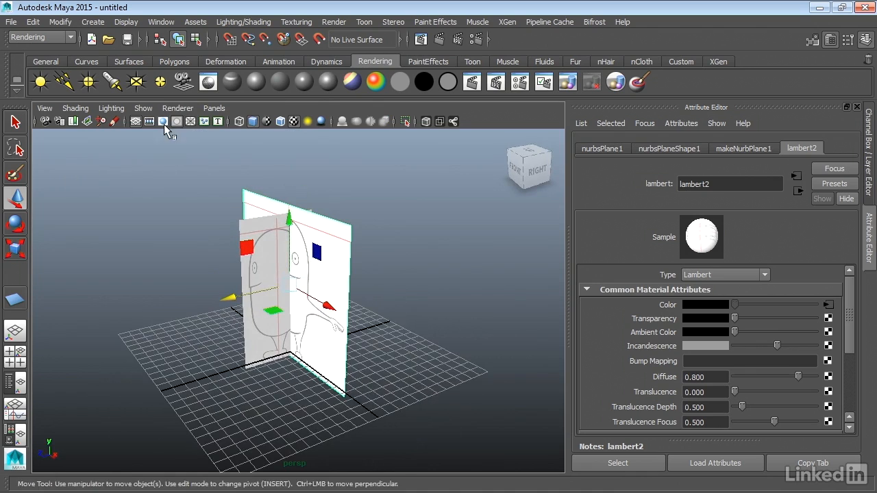
Step: Set the perspective view's renderer to Legacy Default Viewport
left_click(178, 109)
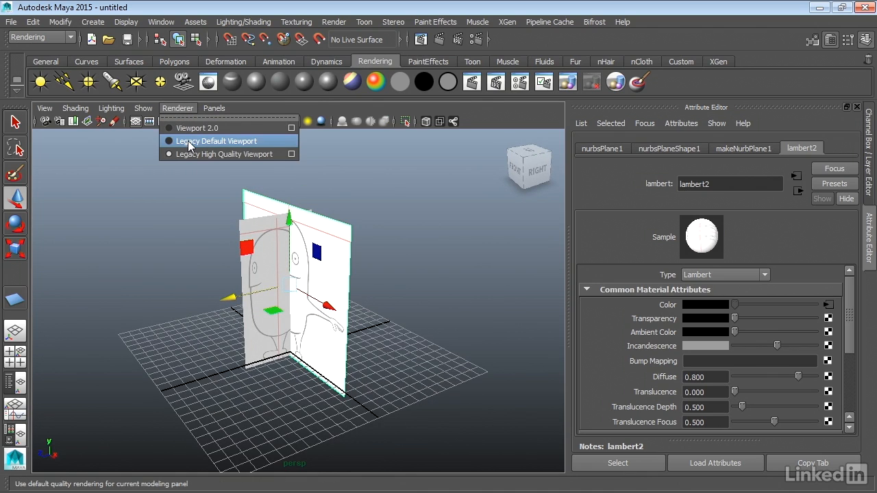
left_click(190, 142)
left_click_drag(190, 141, 230, 229, "alt")
Step: Undo the accidental move, select the side plane and place it at about 4.754 along Z, clear of the front plane
left_click_drag(205, 270, 102, 282)
key("ctrl+z")
left_click(181, 218)
left_click_drag(224, 252, 300, 269, "alt")
right_click_drag(255, 264, 179, 258, "alt")
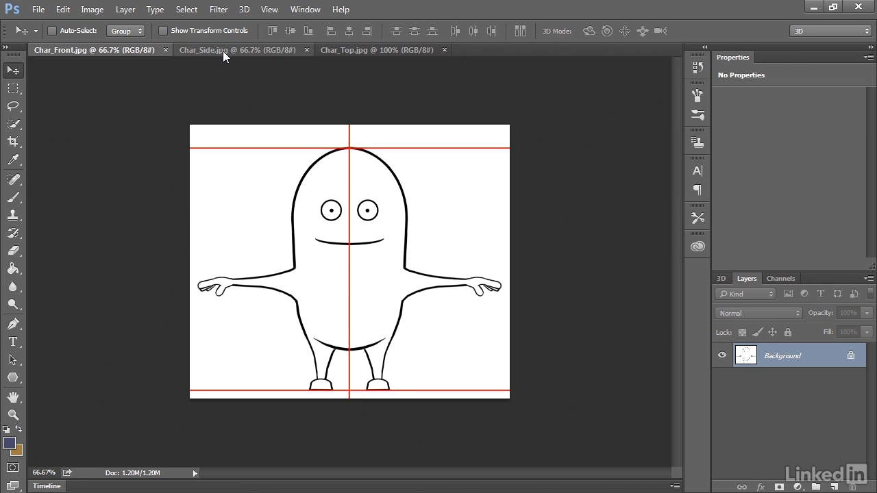
Step: In Photoshop, check the pixel dimensions of Char_Side.jpg without resizing it, and return to Maya
left_click(224, 51)
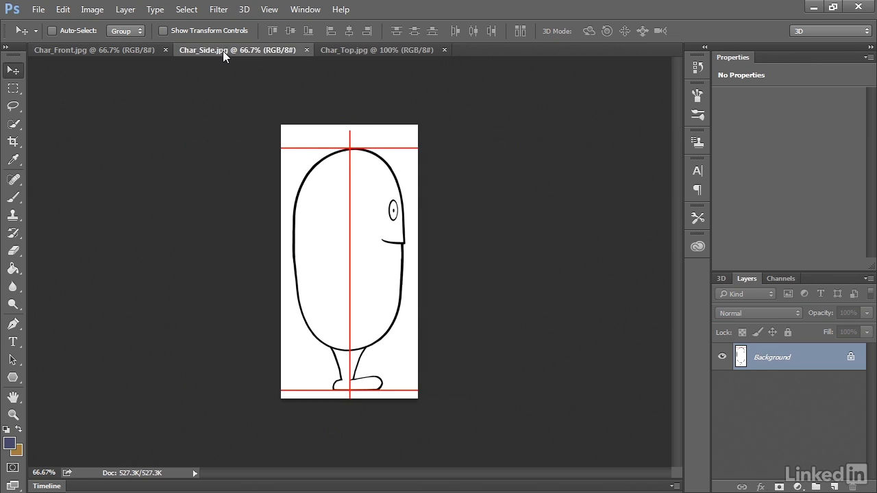
left_click(91, 10)
left_click(137, 107)
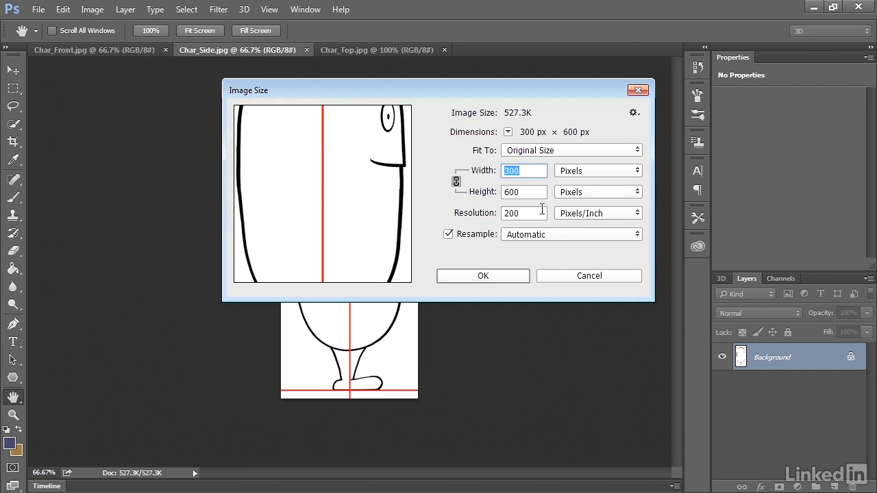
left_click(587, 277)
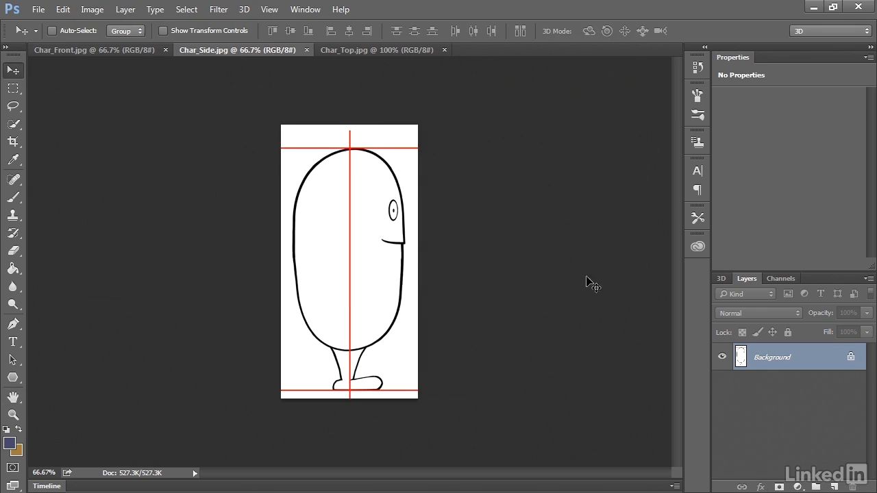
left_click(813, 6)
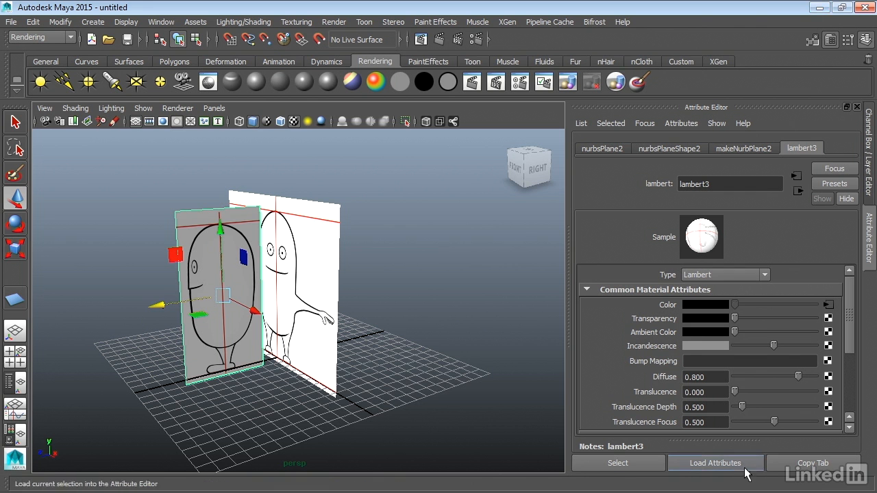
Step: Set the side plane's Length Ratio to 2 in its makeNurbPlane2 construction inputs
left_click(869, 178)
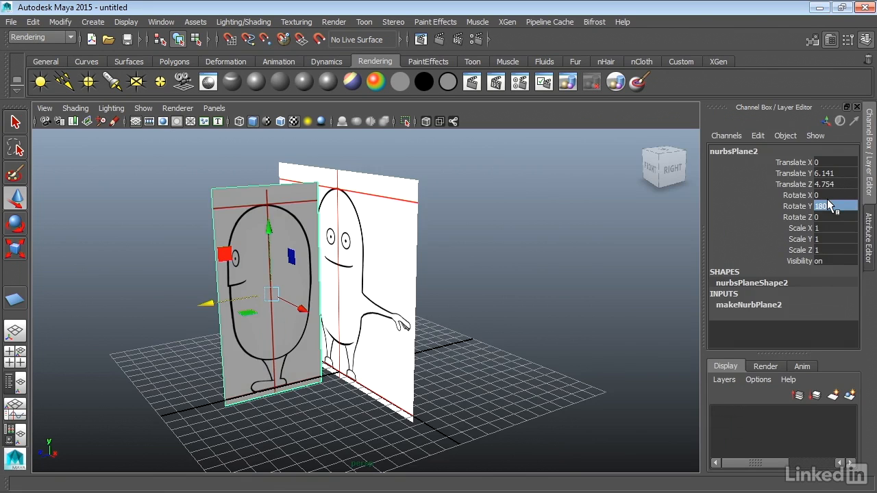
left_click(754, 305)
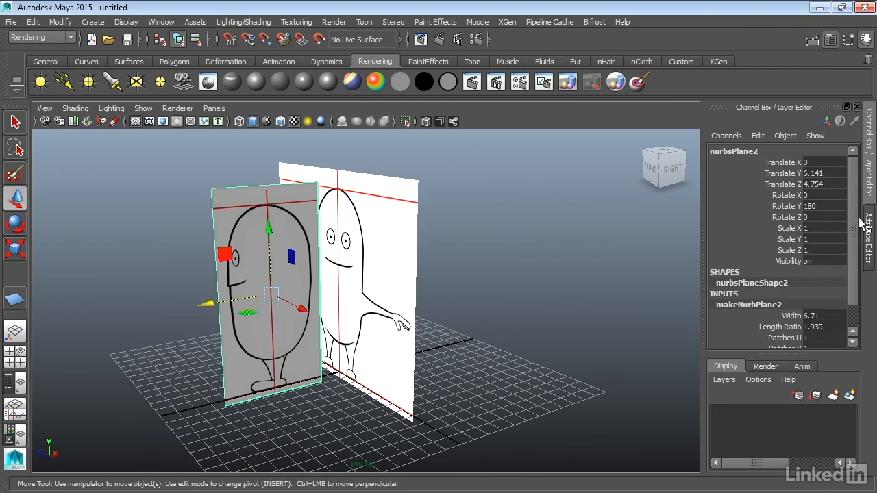
left_click_drag(855, 228, 859, 257)
left_click(812, 300)
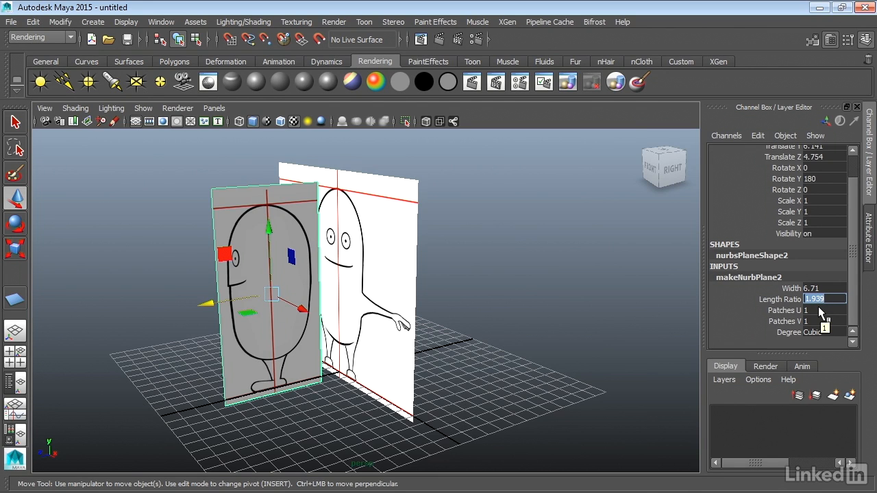
key("Return")
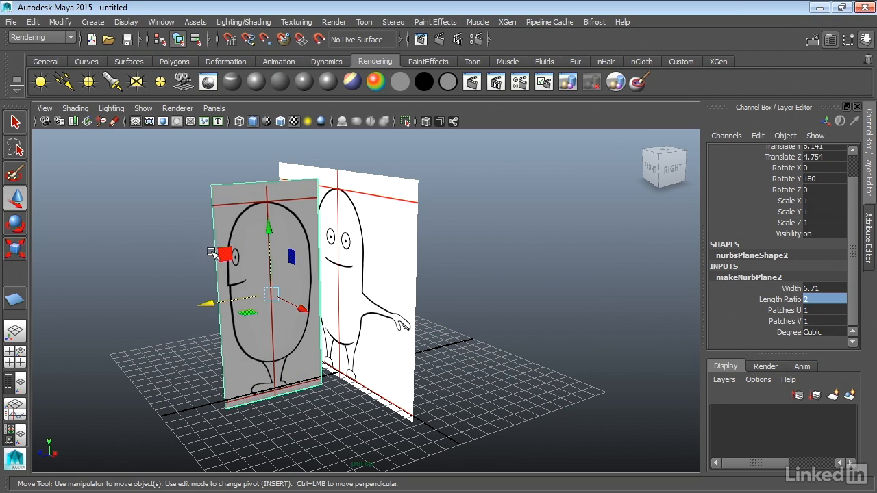
Step: Move the side plane back along Z to about 2.086 and raise it to about 6.214 in Y
left_click_drag(218, 305, 249, 298)
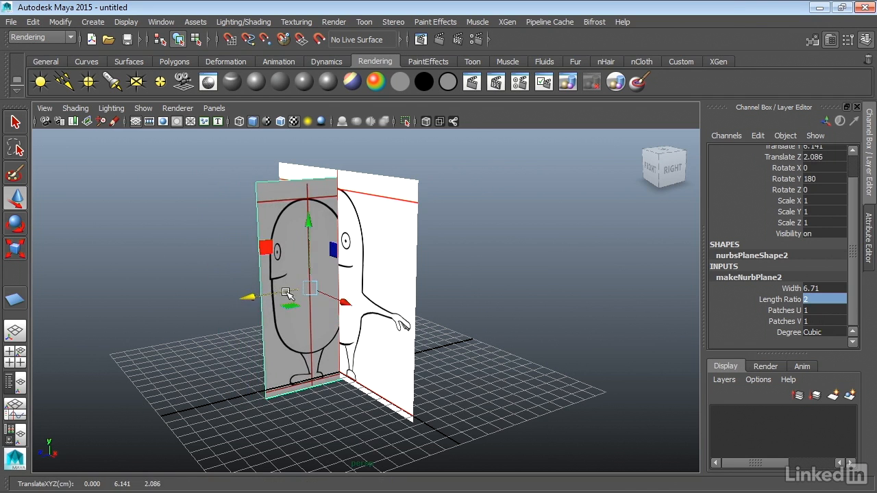
right_click_drag(288, 297, 442, 318, "alt")
left_click_drag(266, 216, 267, 213)
mouse_move(386, 244)
right_mouse_down("alt")
mouse_move(327, 241)
mouse_move(368, 240)
right_mouse_up("alt")
Step: Scale the side plane uniformly to about 1.032 and adjust its height to about 6.389 in Y
key("r")
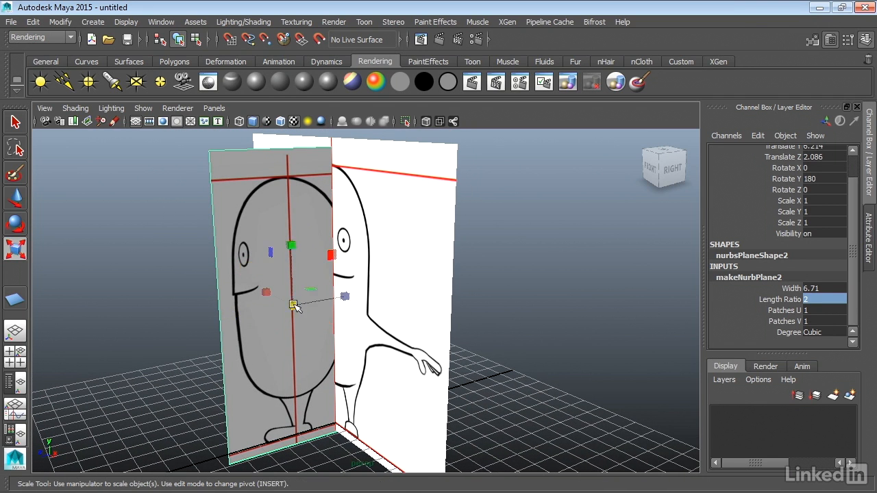
left_click_drag(293, 305, 298, 297)
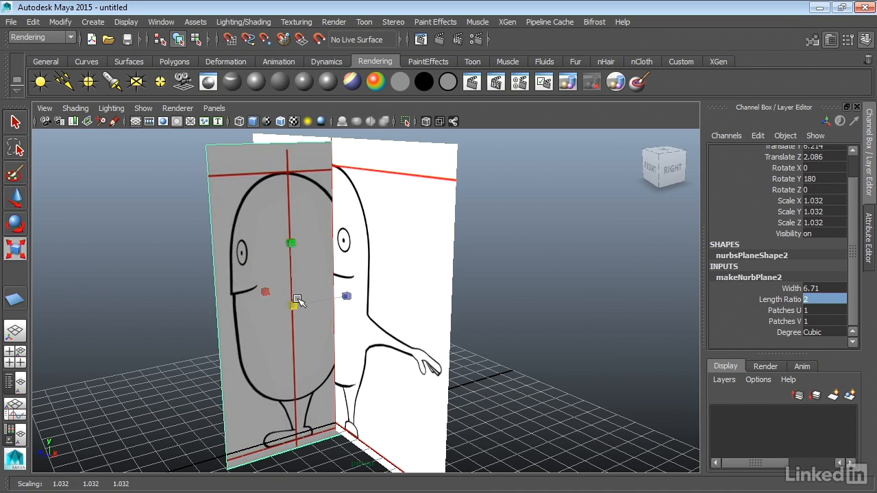
key("w")
mouse_move(288, 224)
left_mouse_down()
mouse_move(292, 245)
mouse_move(290, 236)
left_mouse_up()
mouse_move(335, 373)
left_mouse_down("alt")
mouse_move(325, 386)
mouse_move(330, 366)
left_mouse_up("alt")
Step: Refine the side plane's uniform scale to about 1.024 and its height to about 6.449, matching the front drawing's red guide lines
key("r")
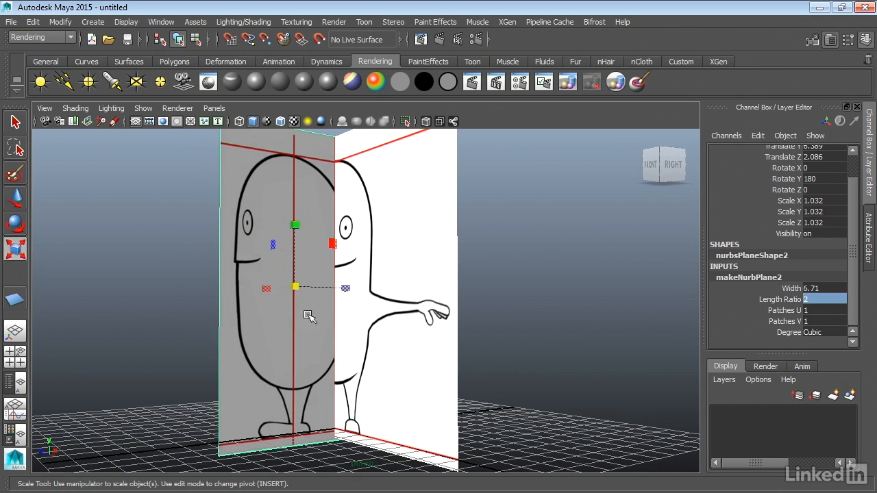
left_click_drag(296, 287, 293, 290)
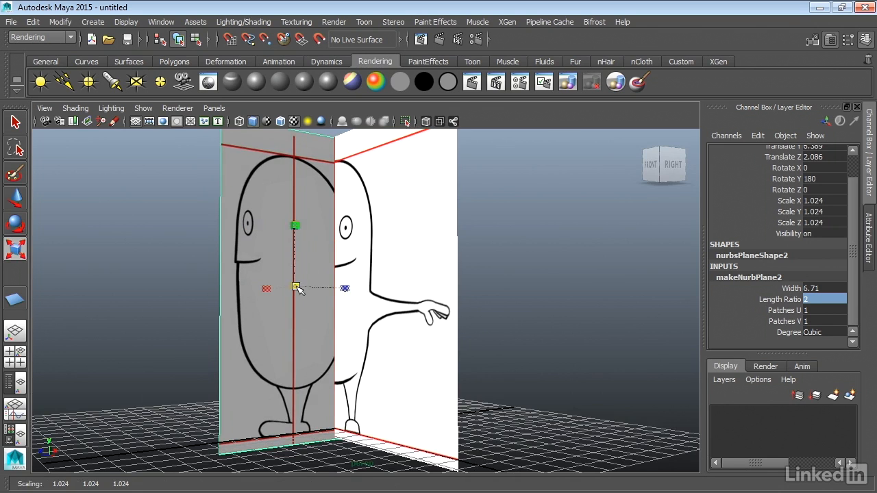
key("w")
left_click(295, 223)
left_click_drag(294, 223, 294, 220)
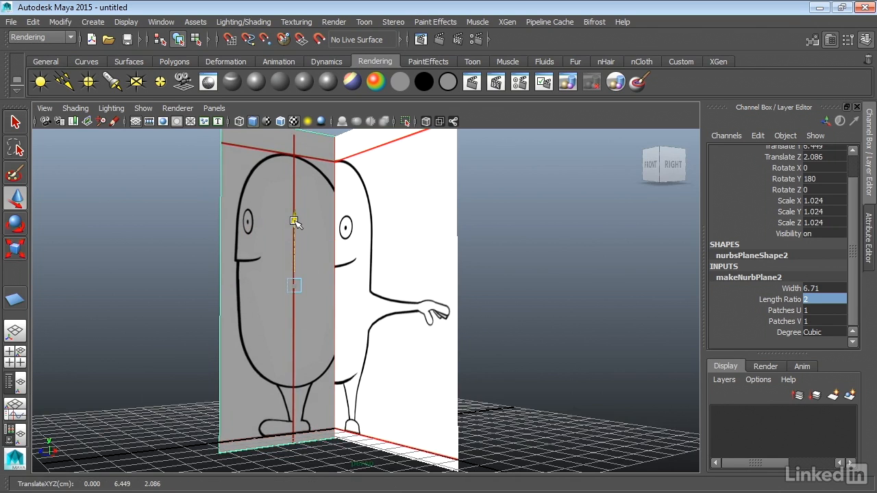
Step: Slide the side plane back through the front plane, set its Translate Z to exactly 0 and deselect it
left_click_drag(370, 240, 325, 275, "alt")
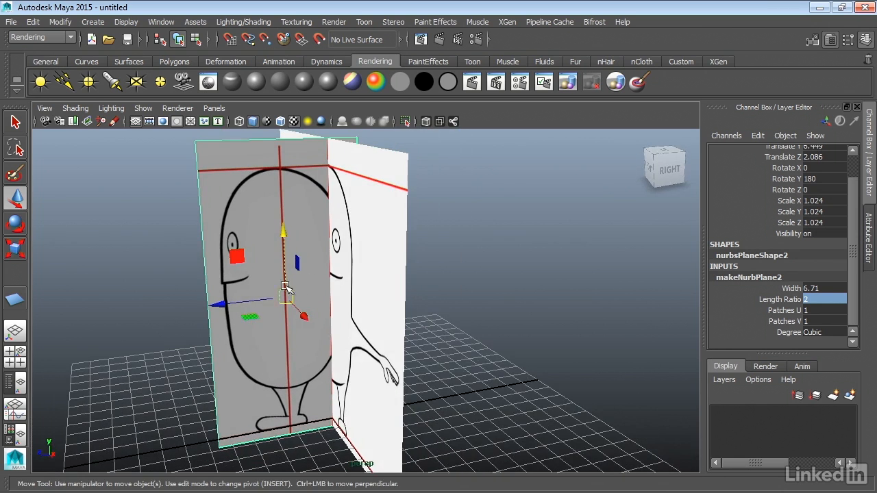
left_click_drag(235, 303, 272, 299)
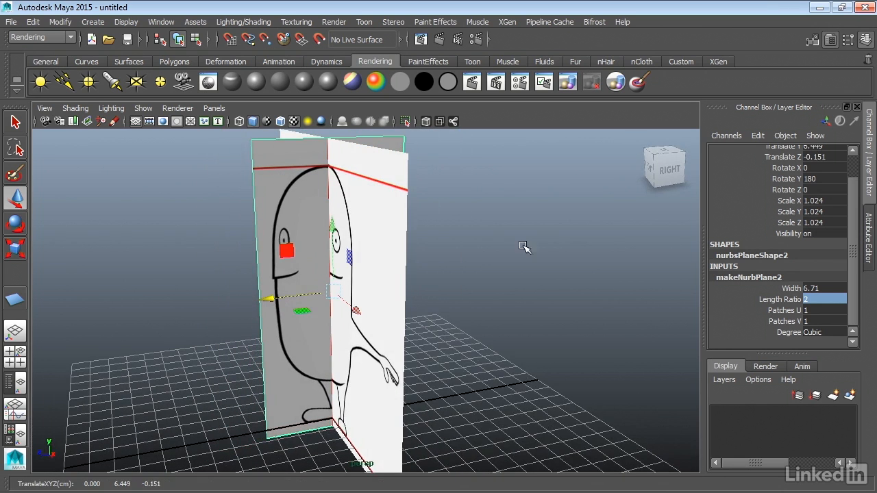
double_click(821, 158)
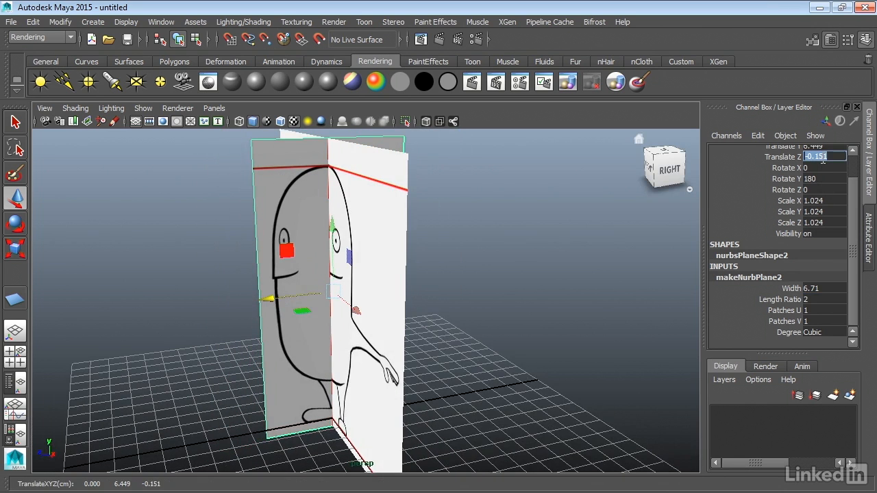
key("Return")
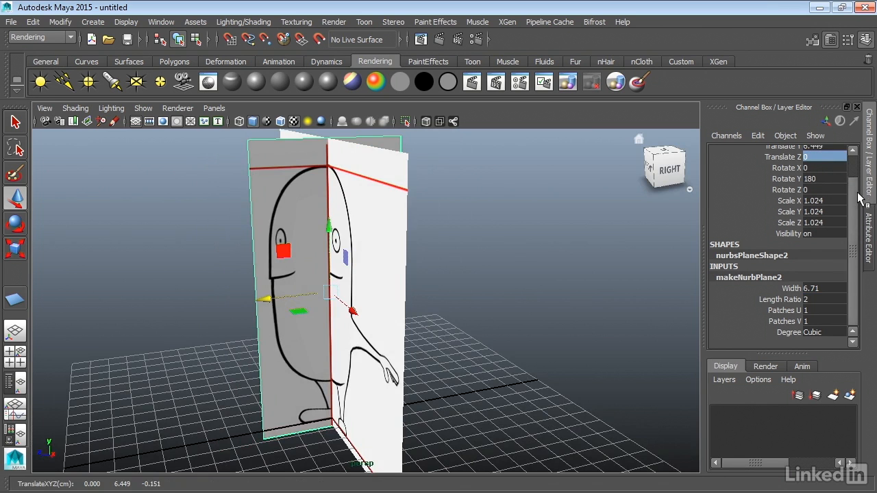
scroll(850, 185, "up", 2)
left_click(518, 229)
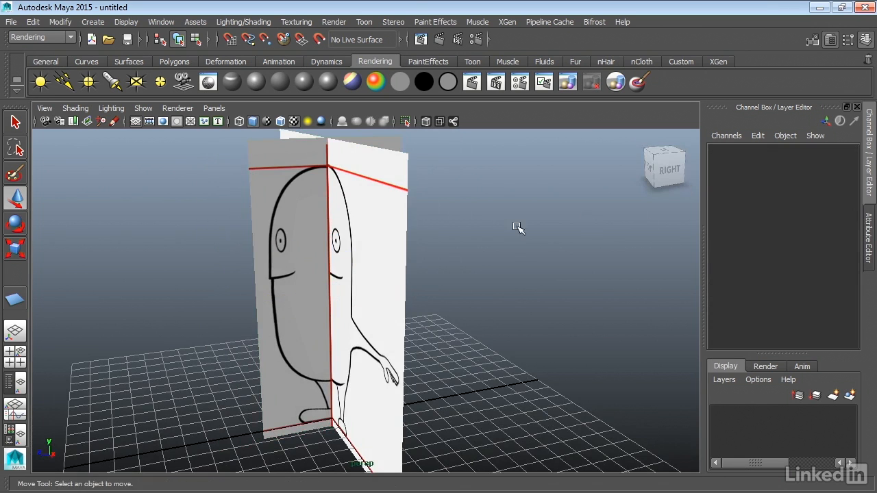
Step: Draw a NURBS plane on the grid in the top view, about 18.45 wide with a length ratio of about 0.462
left_click_drag(517, 228, 562, 229, "alt")
right_click_drag(561, 229, 449, 204, "alt")
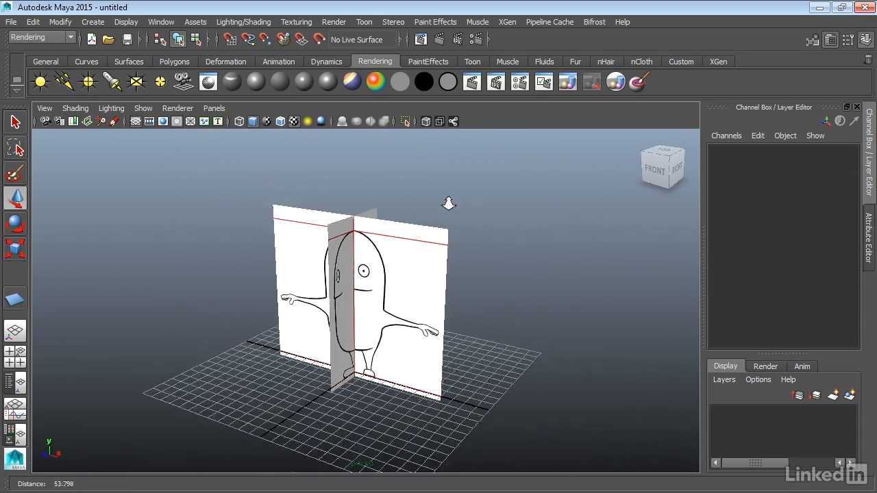
mouse_move(449, 204)
left_mouse_down("alt")
mouse_move(433, 183)
mouse_move(448, 192)
left_mouse_up("alt")
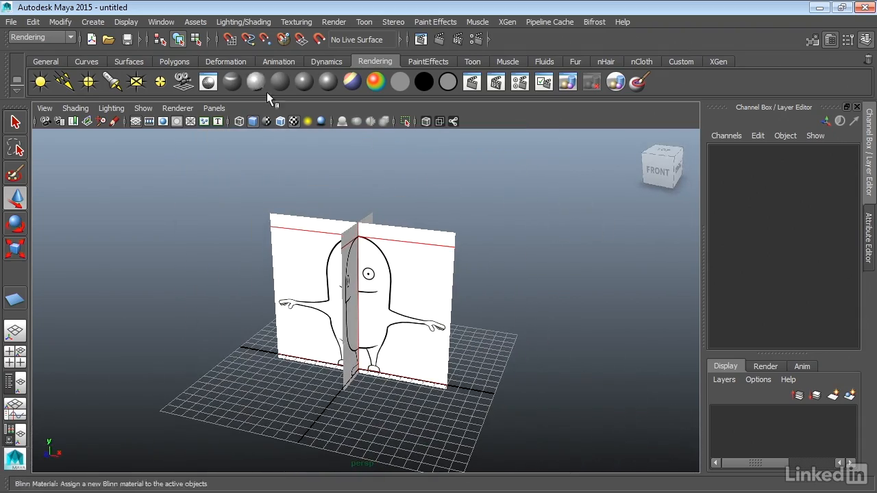
key("space")
key("space")
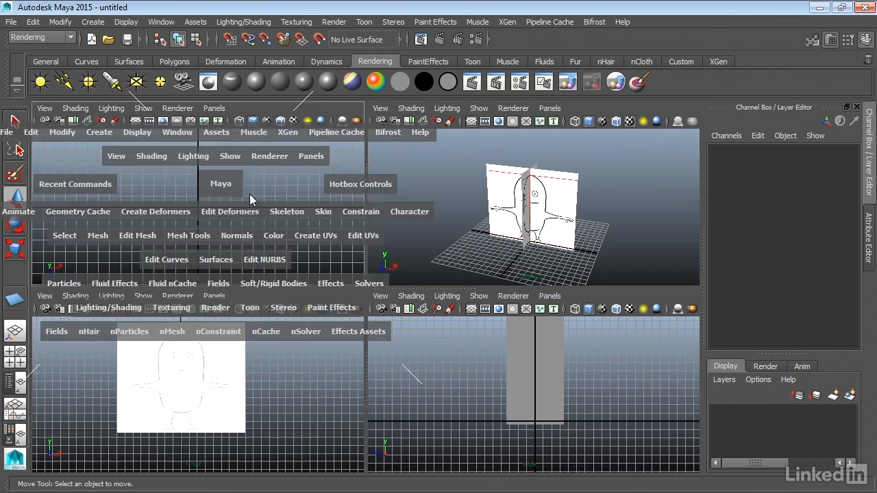
left_click(128, 61)
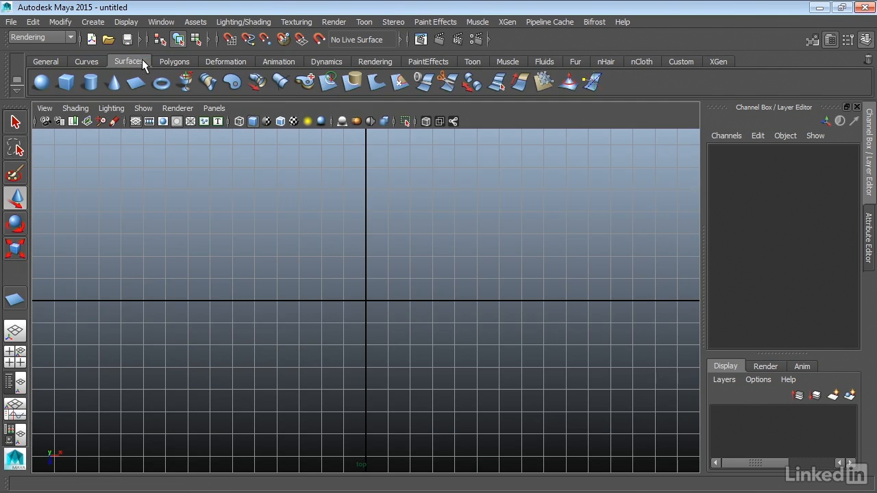
left_click(136, 83)
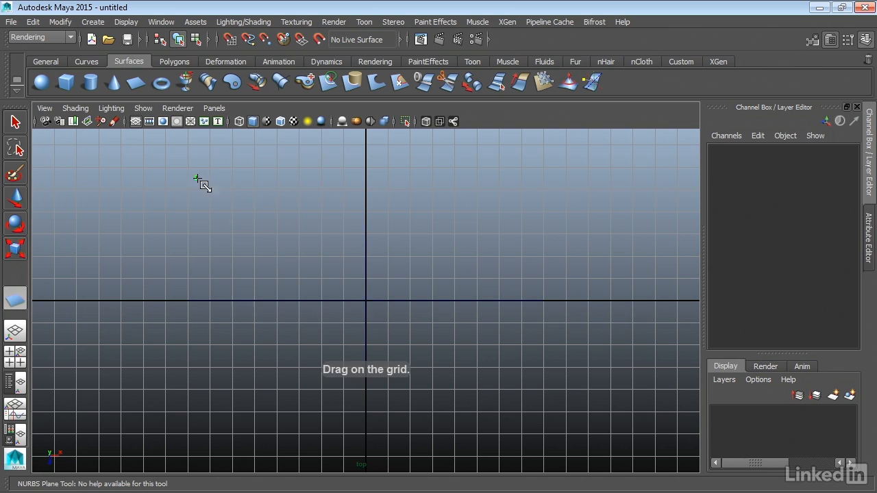
left_click_drag(196, 176, 605, 365)
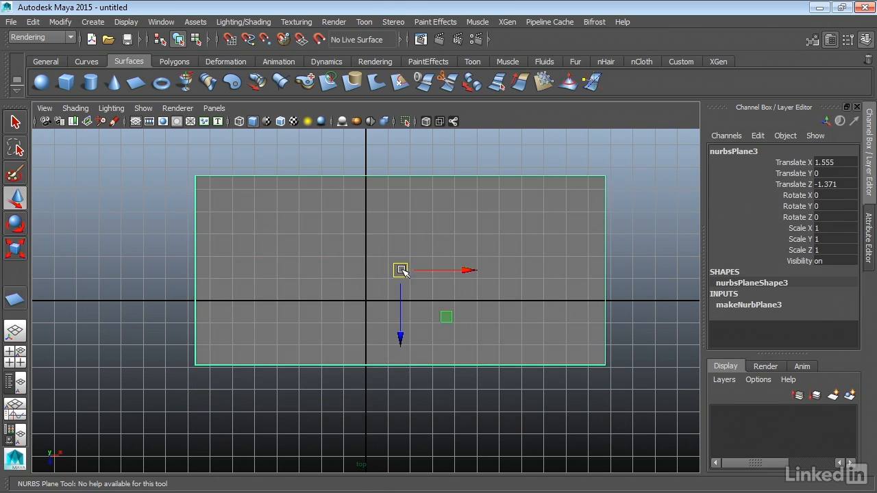
Step: Move the new ground plane close to the origin, to about 0.139 in X and -0.139 in Z, and view it in perspective
left_click_drag(402, 271, 365, 299)
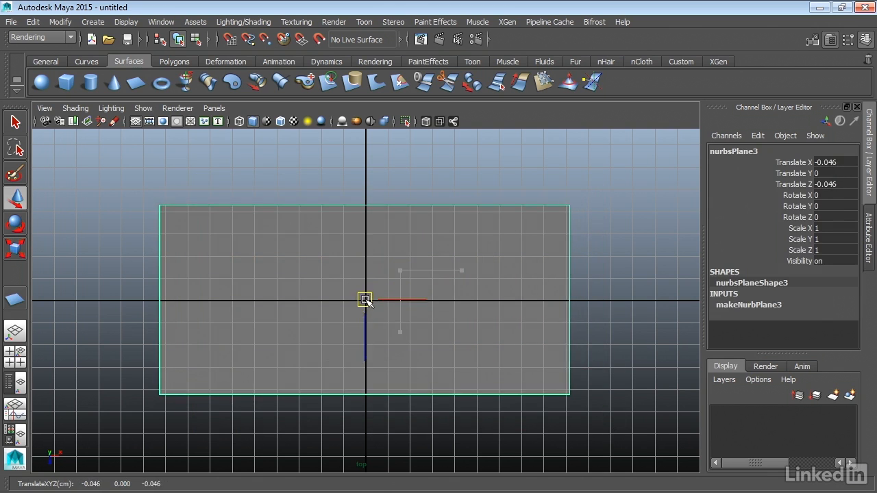
key("space")
key("space")
left_click_drag(554, 248, 515, 255, "alt")
right_click_drag(515, 255, 585, 255, "alt")
middle_click_drag(548, 253, 532, 210, "alt")
left_click_drag(533, 210, 540, 214, "alt")
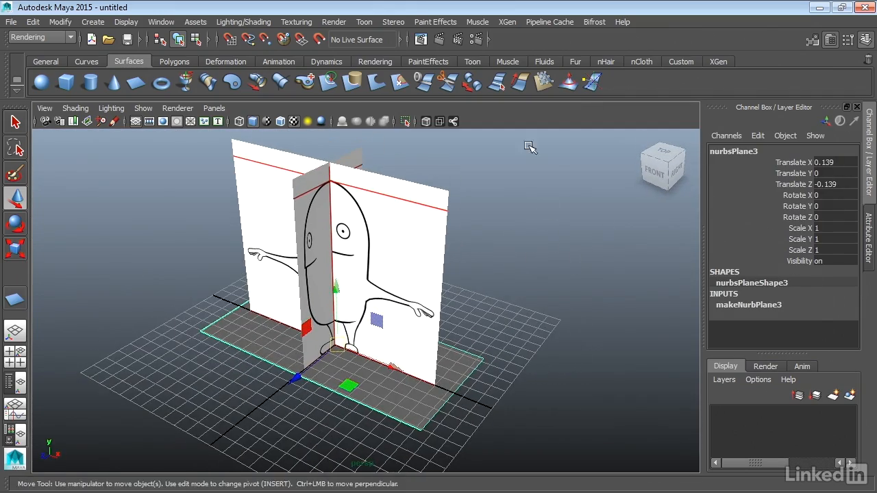
Step: Assign a new Lambert material to the ground plane and map its color to a file texture using Char_Top.jpg
left_click(384, 60)
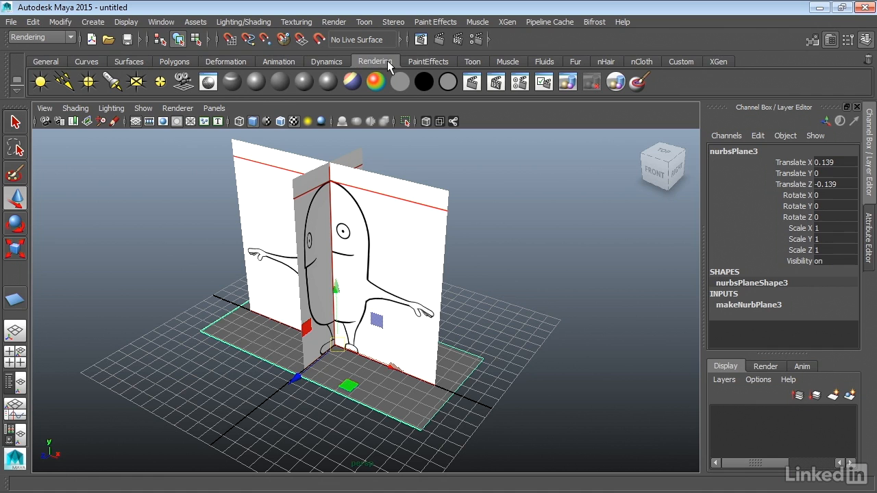
left_click(278, 82)
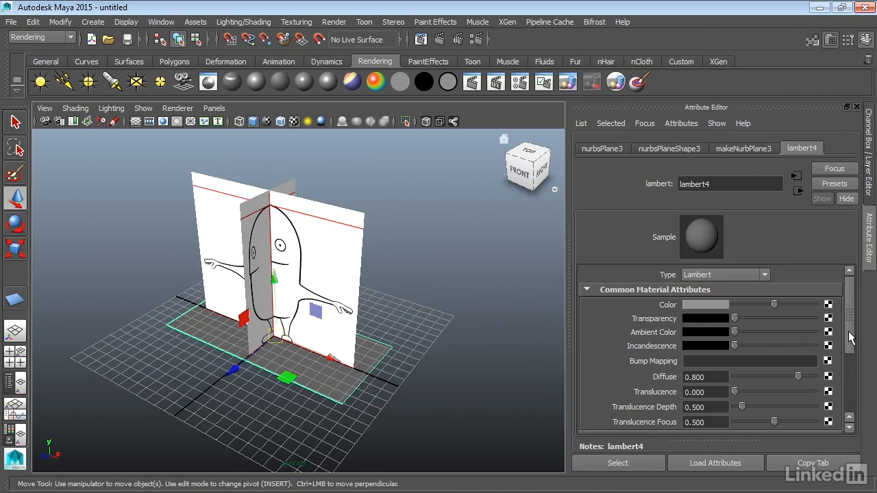
left_click(828, 306)
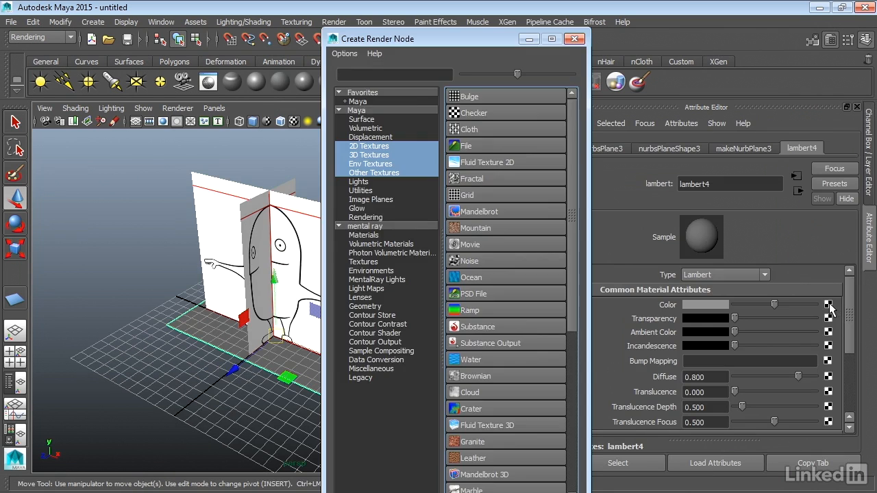
left_click(484, 140)
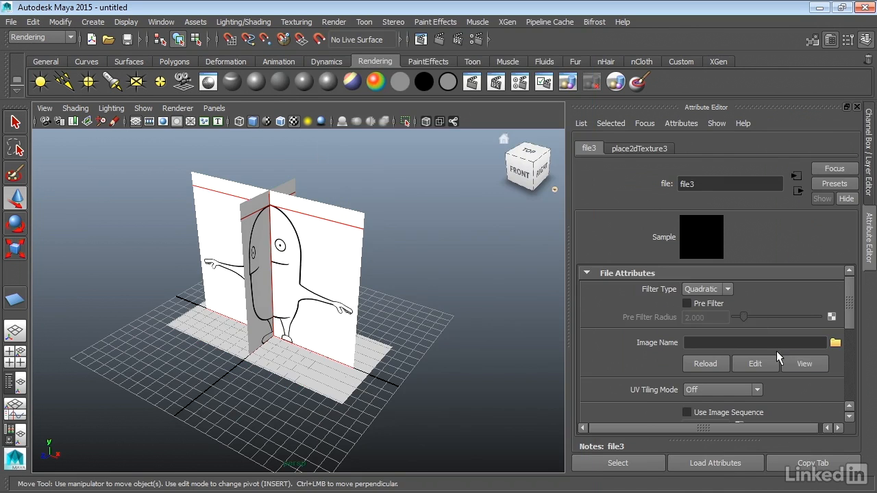
left_click(835, 343)
left_click(243, 163)
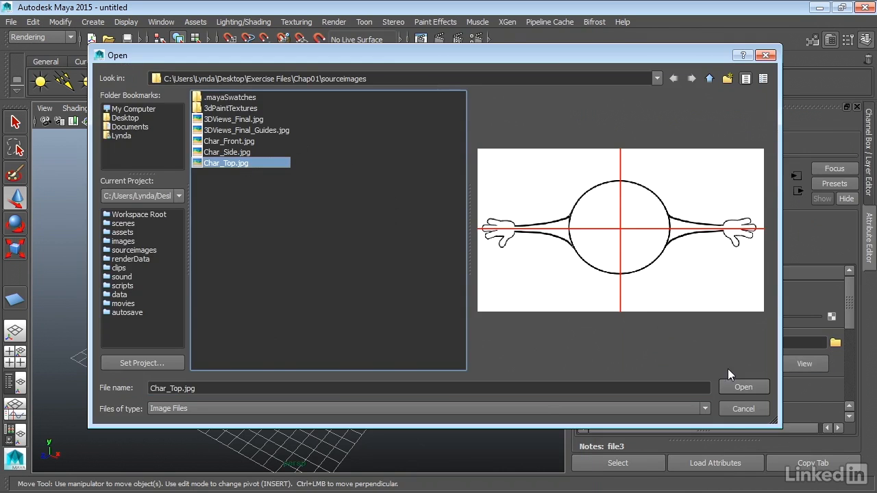
left_click(733, 388)
left_click_drag(390, 295, 695, 385, "alt")
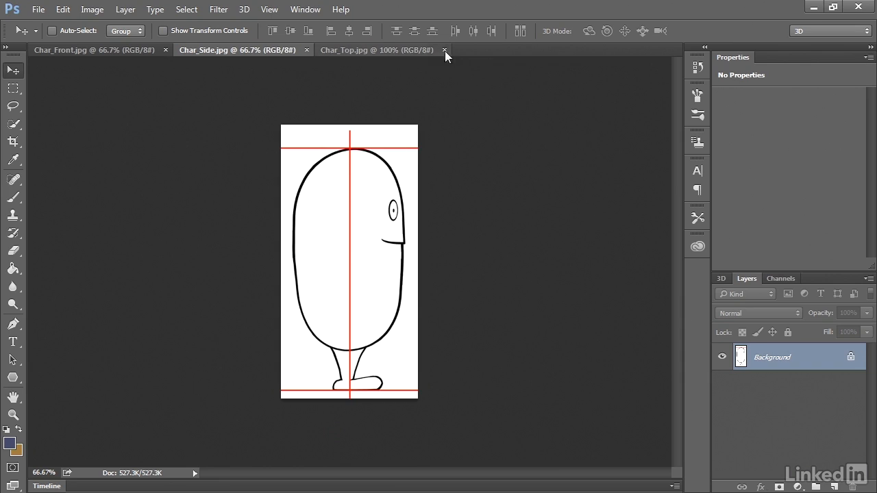
Step: Switch to Photoshop and check the pixel dimensions of Char_Top.jpg
left_click(427, 50)
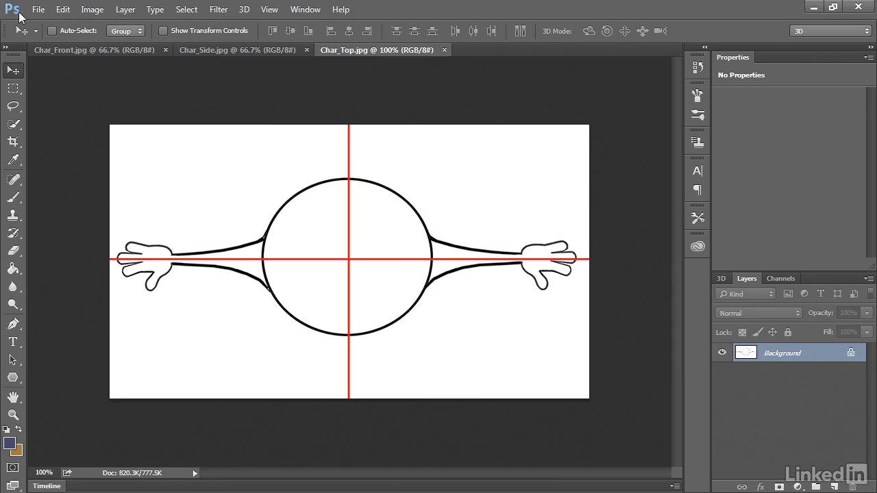
left_click(92, 10)
mouse_move(120, 45)
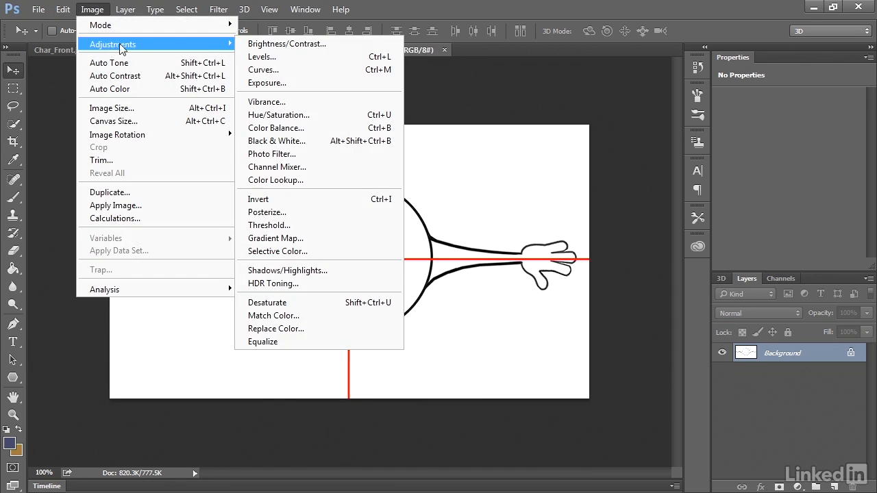
left_click(165, 107)
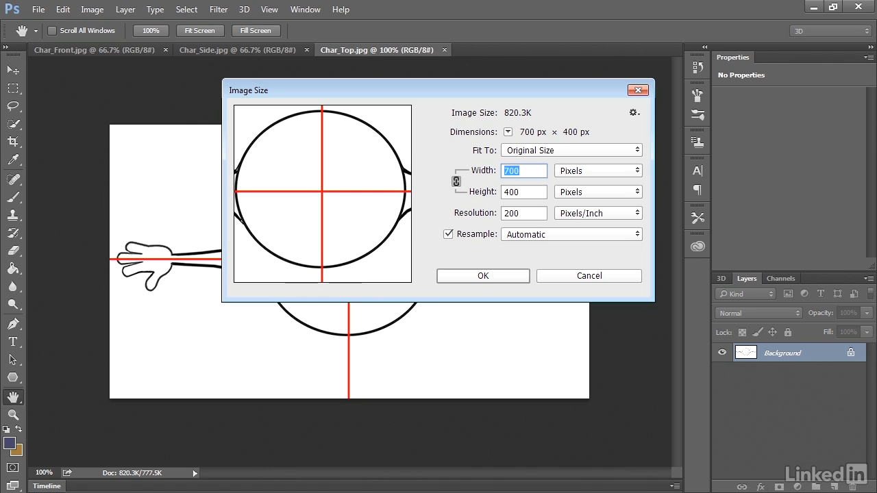
Step: Switch to Calculator, divide the image height of 400 by the width of 700, and minimize the calculator
key("alt+Tab")
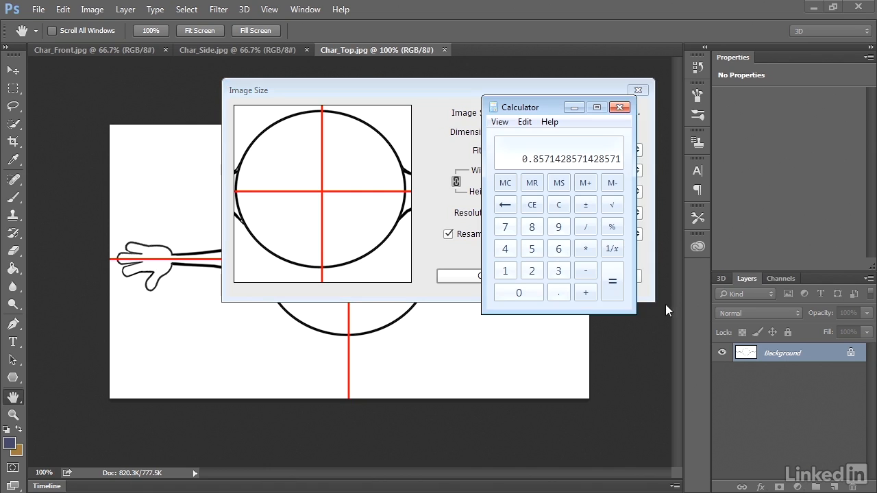
left_click(505, 250)
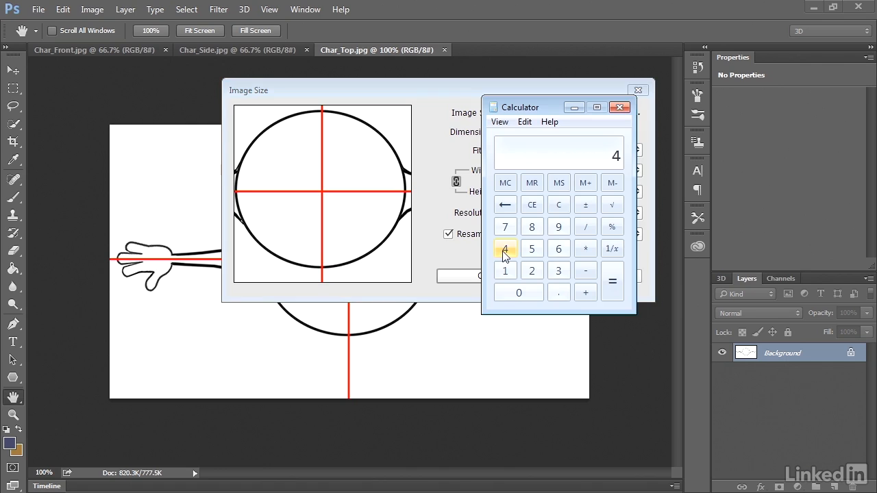
double_click(512, 295)
left_click(588, 232)
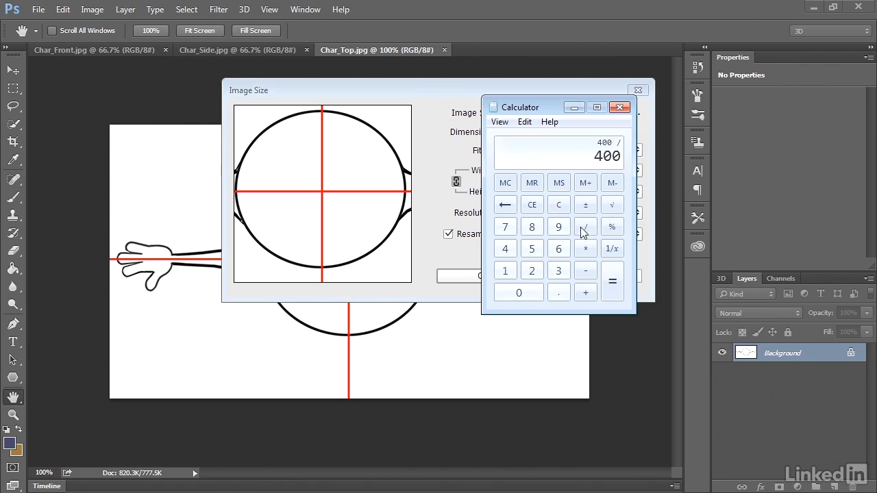
left_click(510, 227)
left_click(516, 293)
left_click(612, 285)
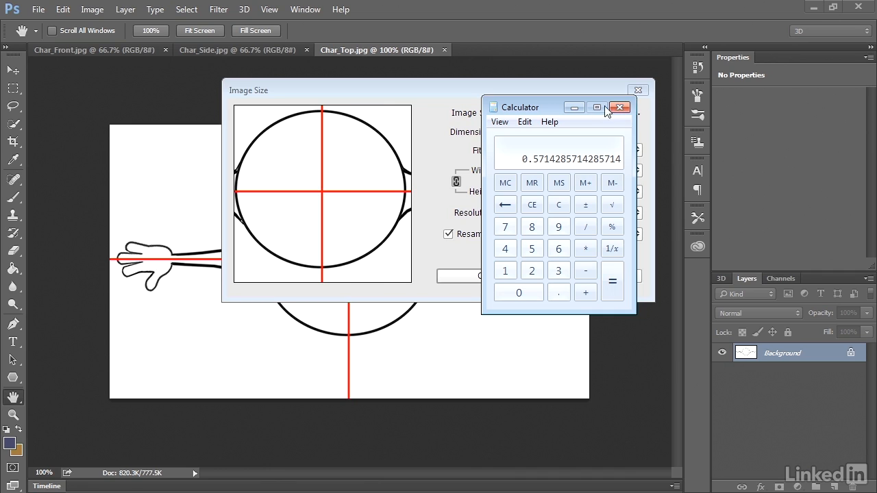
left_click(574, 107)
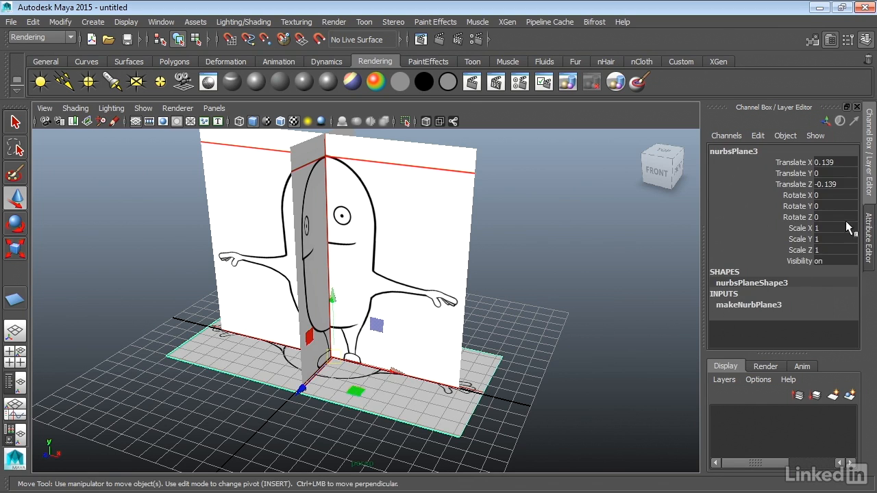
Step: Switch back to Maya and set the ground plane's length ratio to 0.57 in its construction inputs
left_click(768, 302)
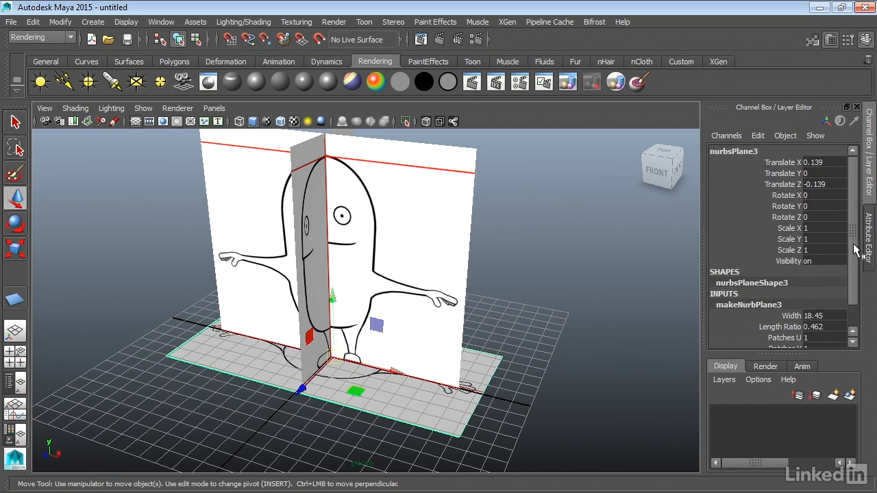
scroll(845, 304, "down", 2)
double_click(825, 299)
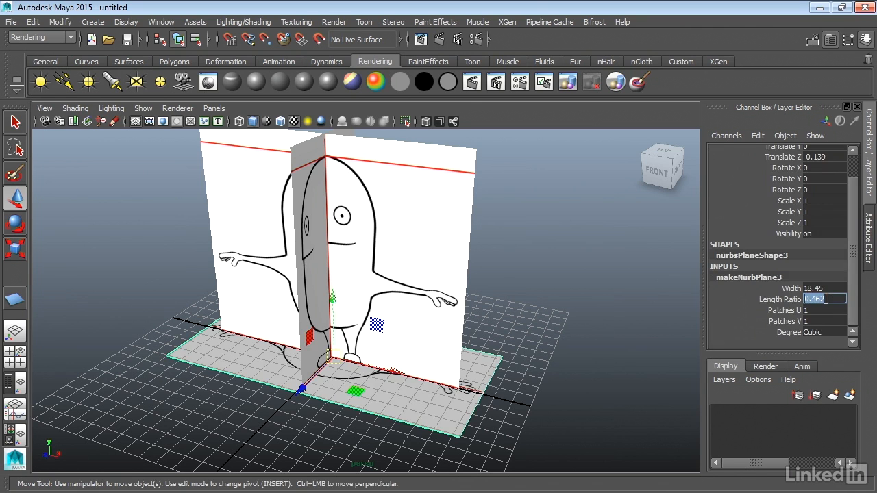
type(".57")
key("Return")
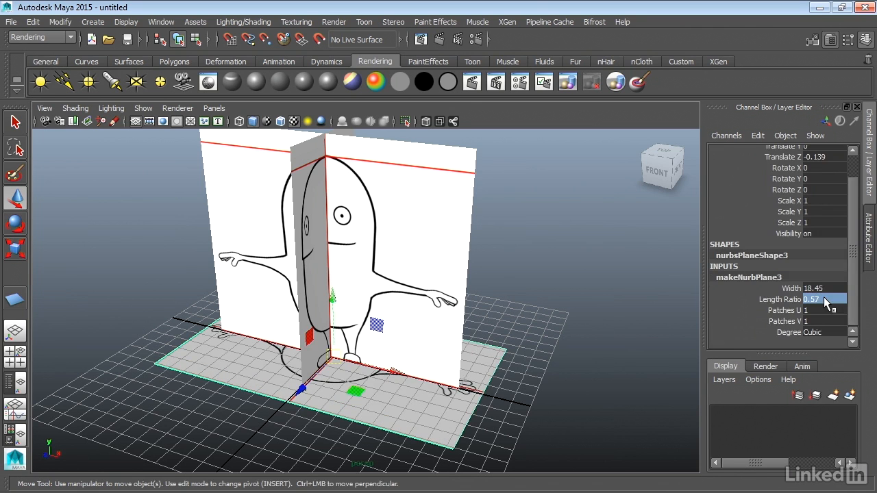
Step: Scale the ground plane uniformly to about 0.85 so its drawing approaches the front view's arm span
left_click_drag(268, 343, 319, 361, "alt")
key("r")
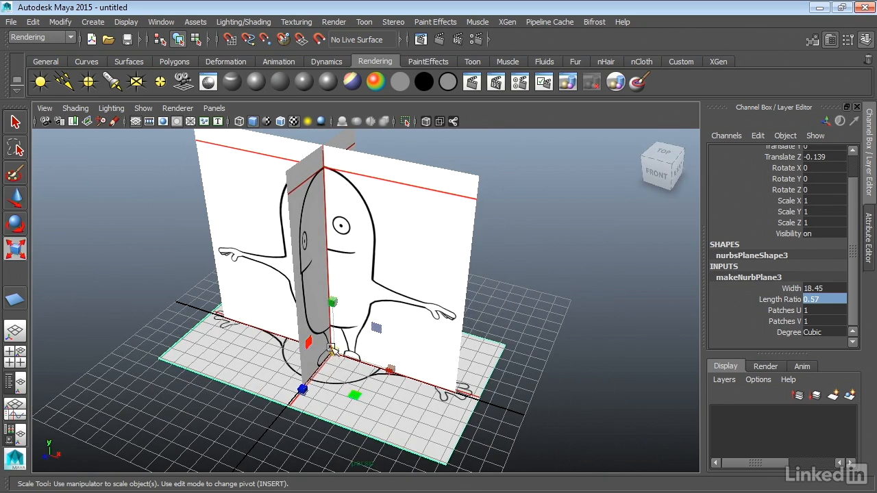
left_click(337, 350)
left_click_drag(336, 350, 400, 352)
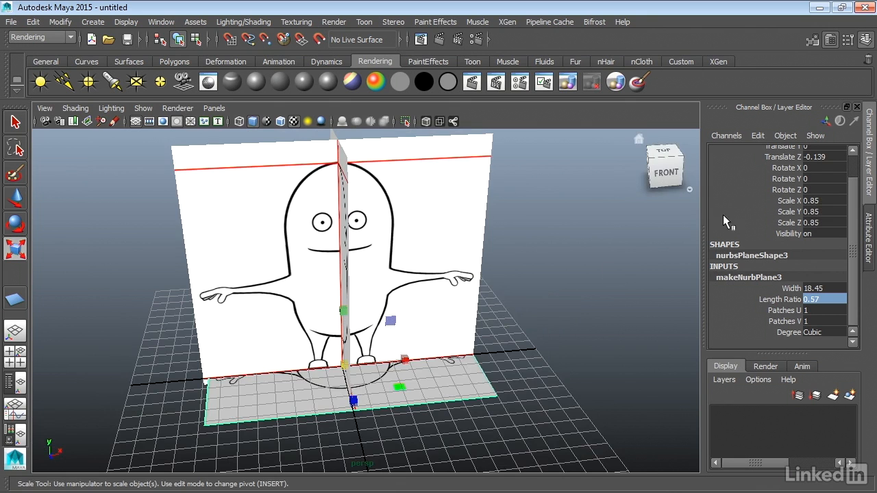
left_click_drag(600, 248, 531, 263, "alt")
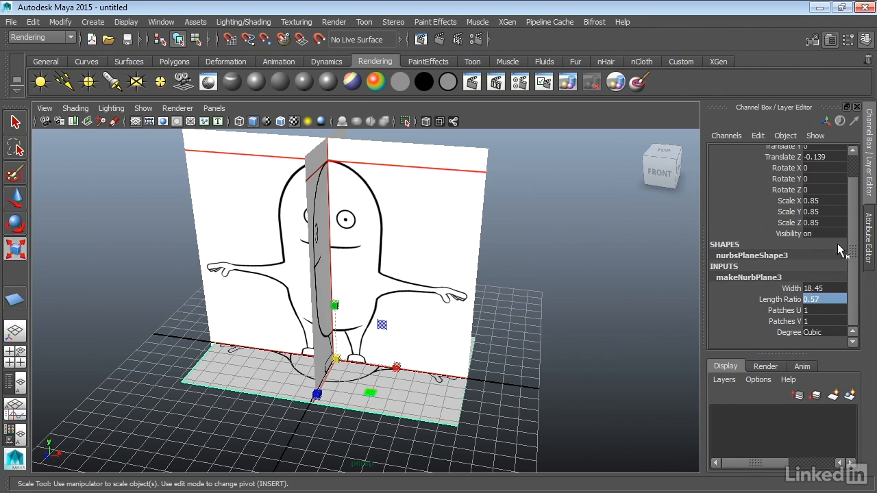
Step: Center the ground plane exactly on the origin by setting its Translate X and Translate Z to 0
scroll(857, 206, "up", 2)
double_click(828, 162)
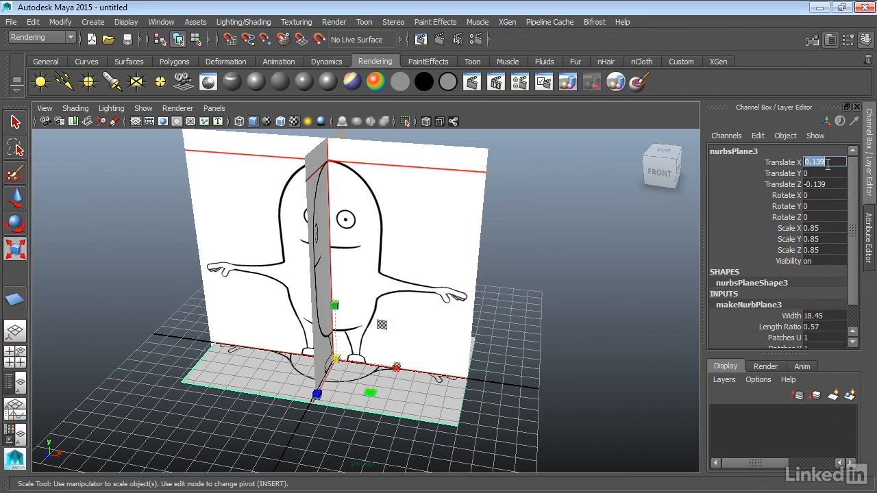
double_click(825, 185)
type("0")
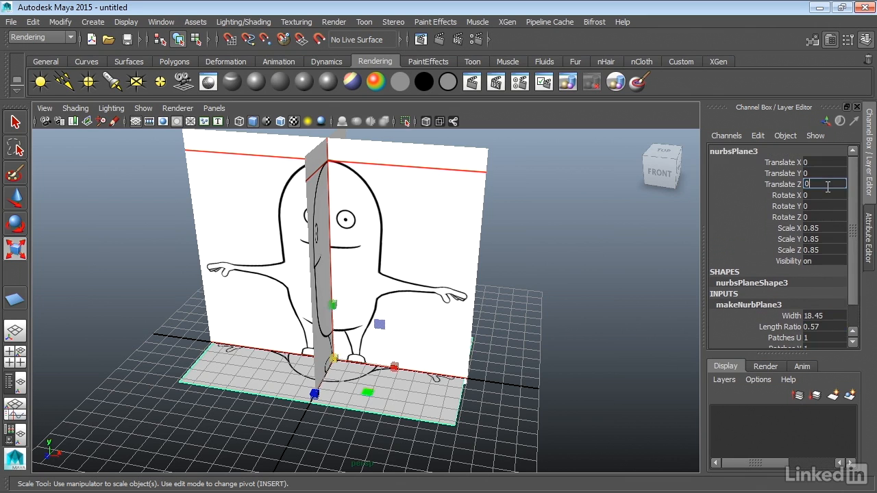
key("Return")
Step: Refine the ground plane's uniform scale to about 0.867, matching its hands and edges to the front drawing
right_click_drag(341, 331, 596, 350, "alt")
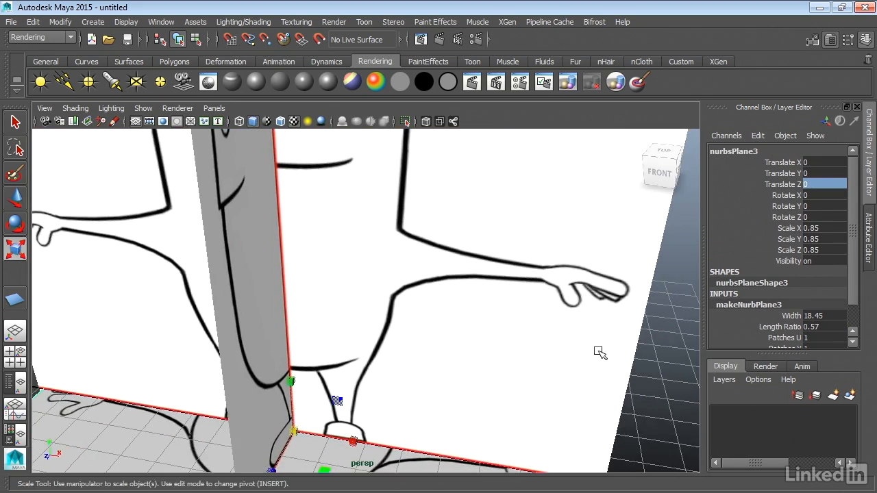
middle_click_drag(548, 342, 528, 224, "alt")
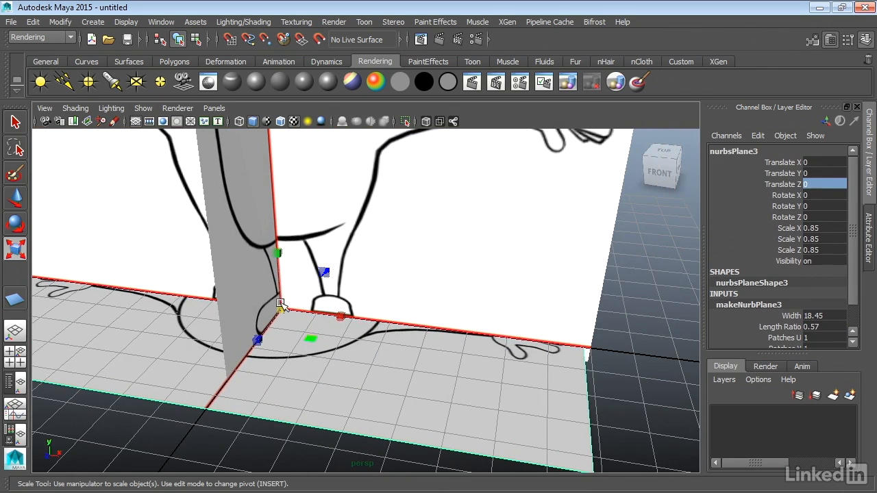
left_click_drag(281, 309, 286, 304)
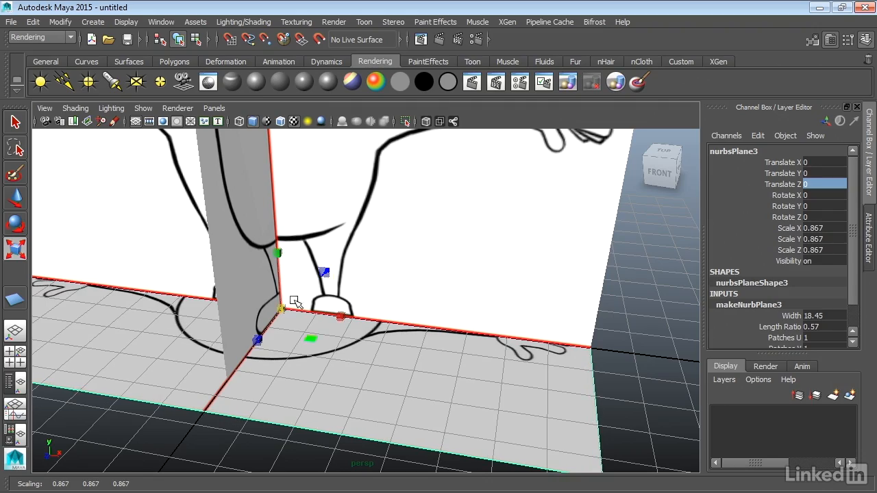
right_click_drag(432, 292, 257, 262, "alt")
mouse_move(258, 261)
left_mouse_down("alt")
mouse_move(252, 296)
mouse_move(253, 266)
left_mouse_up("alt")
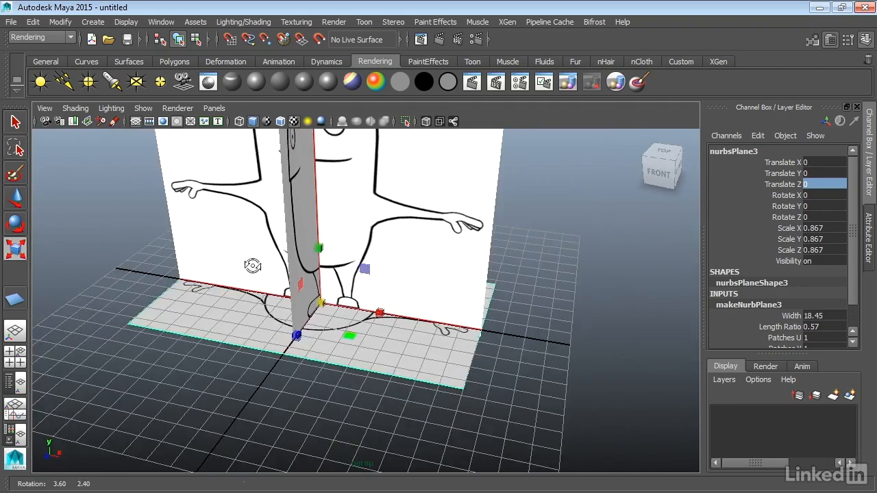
right_click_drag(381, 267, 309, 229, "alt")
left_click_drag(309, 229, 327, 236, "alt")
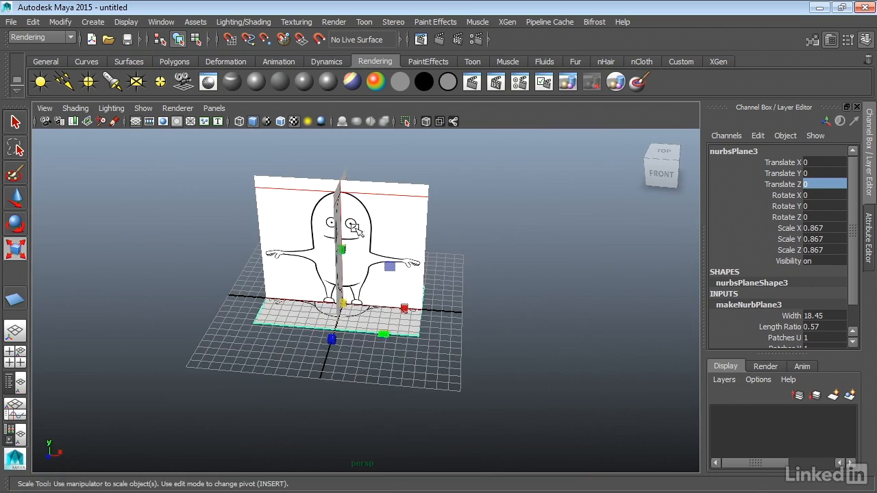
Step: Brighten the ground plane's material by raising its incandescence to a medium gray
middle_click_drag(360, 230, 348, 265, "alt")
left_click_drag(348, 266, 350, 280, "alt")
left_click(506, 300)
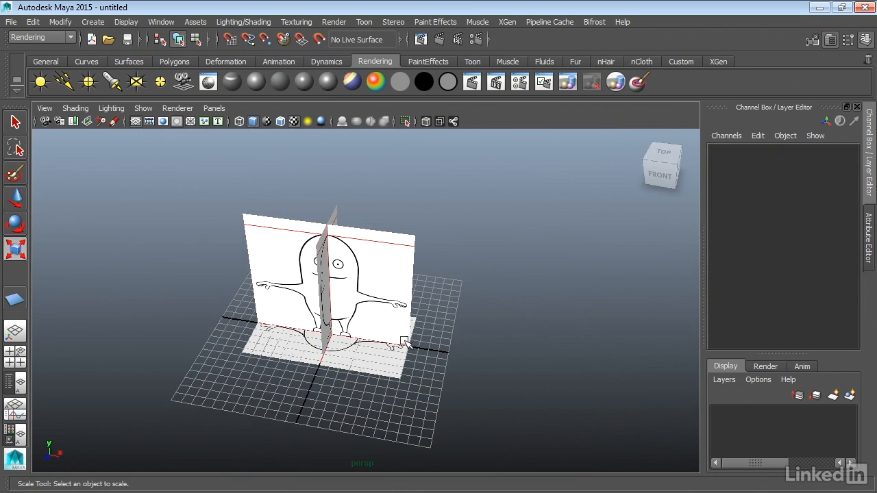
left_click(394, 358)
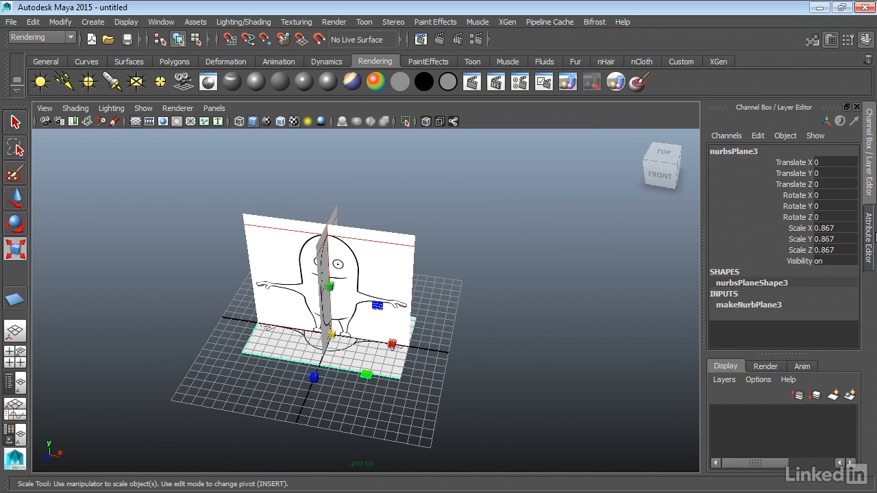
left_click(871, 236)
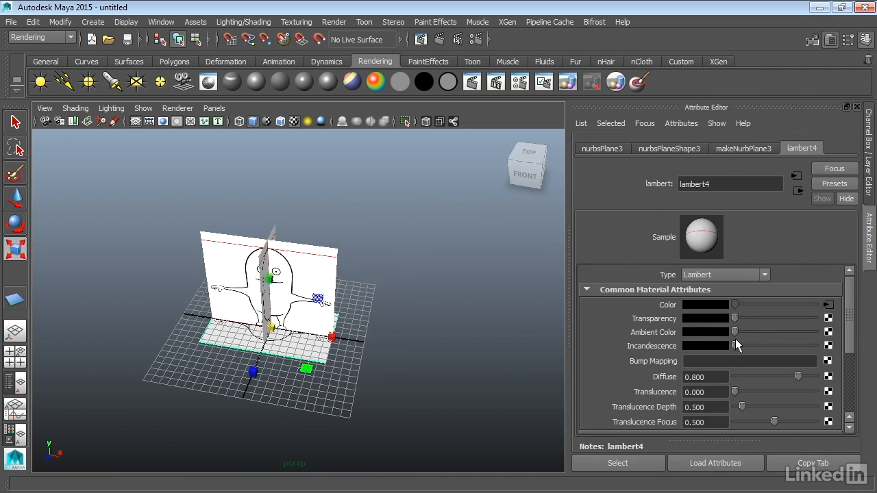
left_click_drag(735, 344, 769, 351)
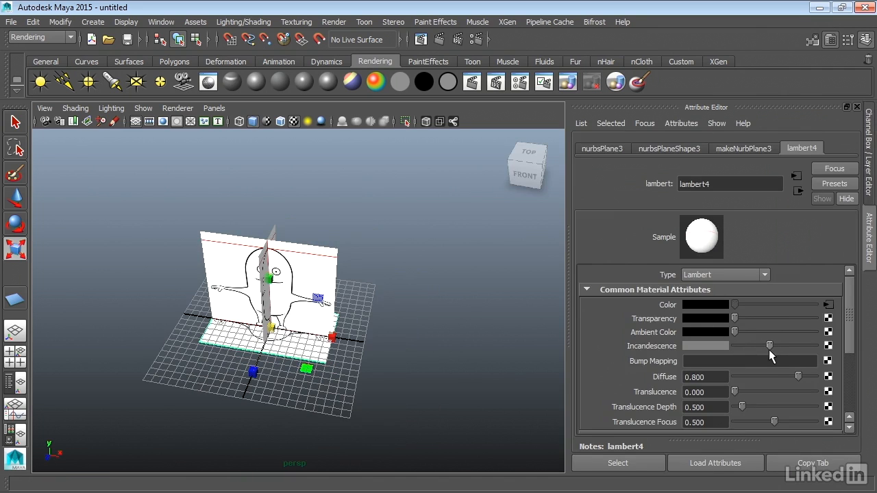
left_click(335, 274)
left_click_drag(386, 289, 523, 242, "alt")
left_click(870, 133)
left_click(517, 243)
middle_click_drag(511, 222, 521, 239, "alt")
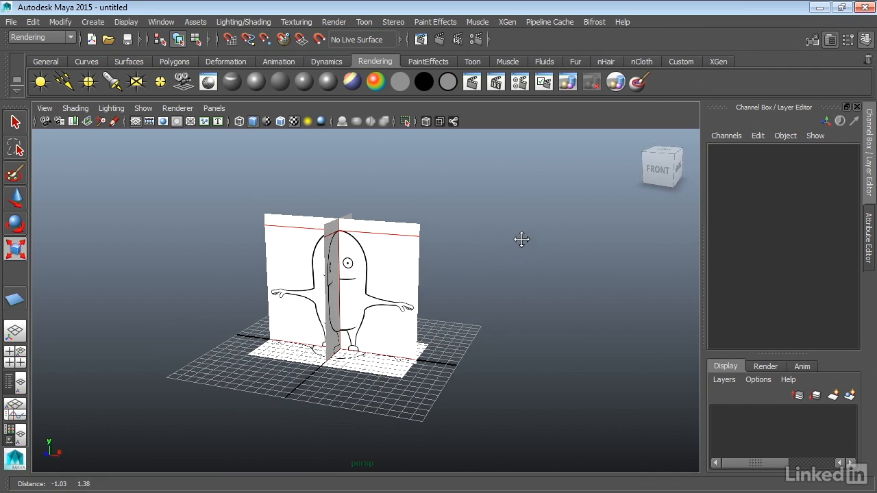
Step: Rename the material on the side-view plane to Side
key("r")
left_click(343, 235)
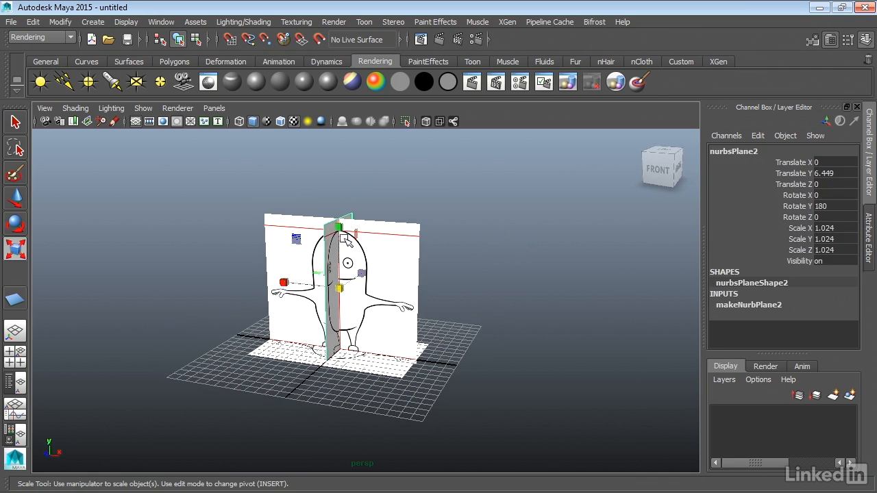
left_click(868, 236)
left_click_drag(726, 182, 653, 185)
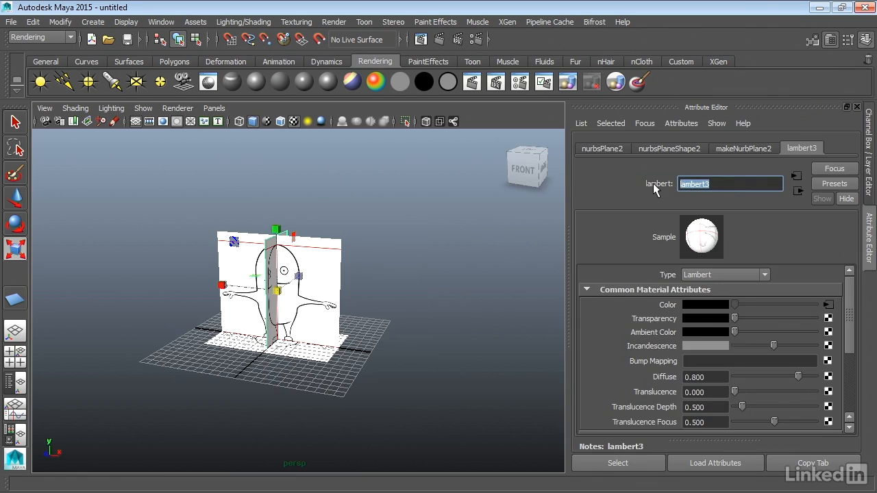
type("Side")
key("Return")
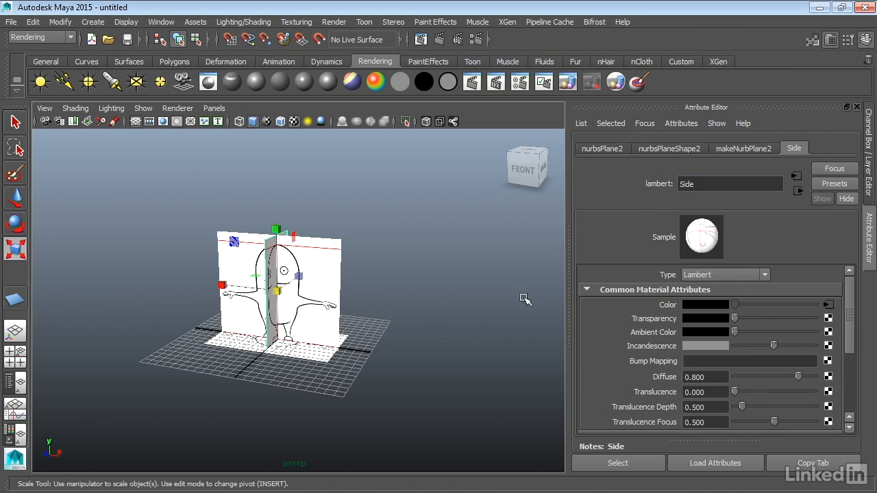
Step: Rename the ground plane's material to Top and clear the selection
left_click(281, 361)
left_click(311, 345)
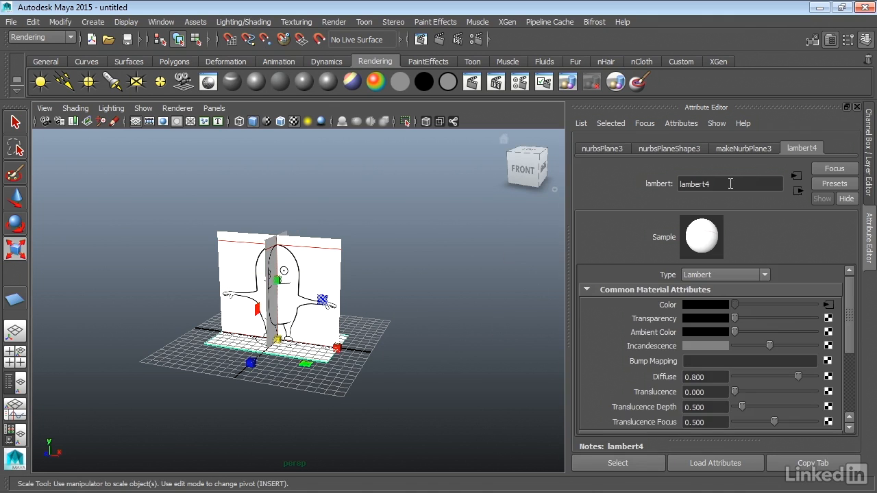
left_click_drag(731, 184, 659, 189)
type("Top")
key("Return")
left_click(869, 151)
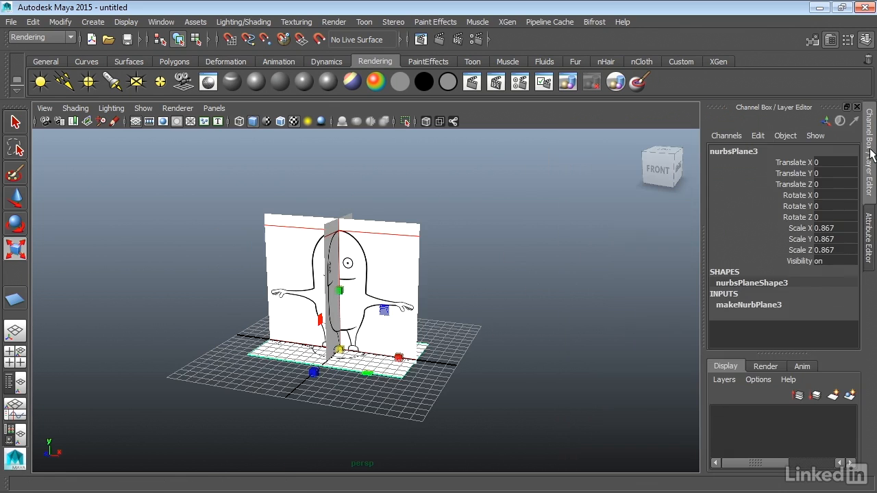
left_click(635, 278)
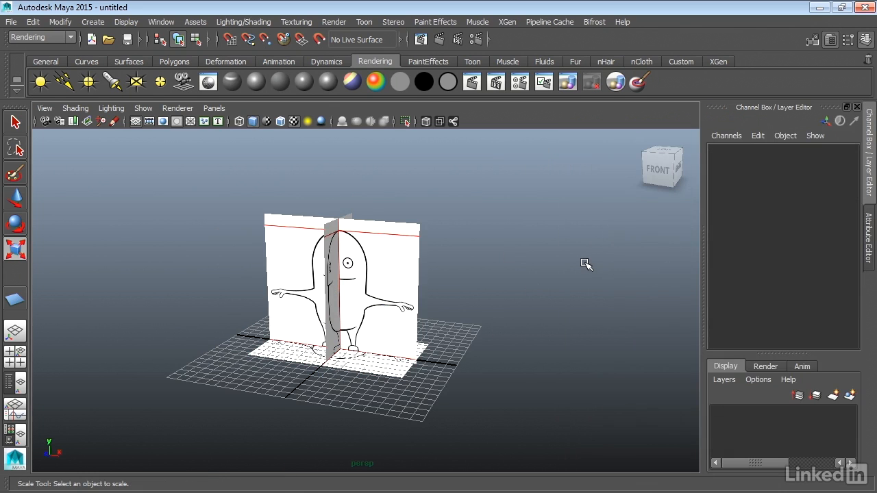
Step: Select all three image planes and create a display layer from them
right_click_drag(516, 263, 576, 266, "alt")
left_click_drag(540, 269, 541, 260, "alt")
key("r")
left_click_drag(474, 199, 123, 410)
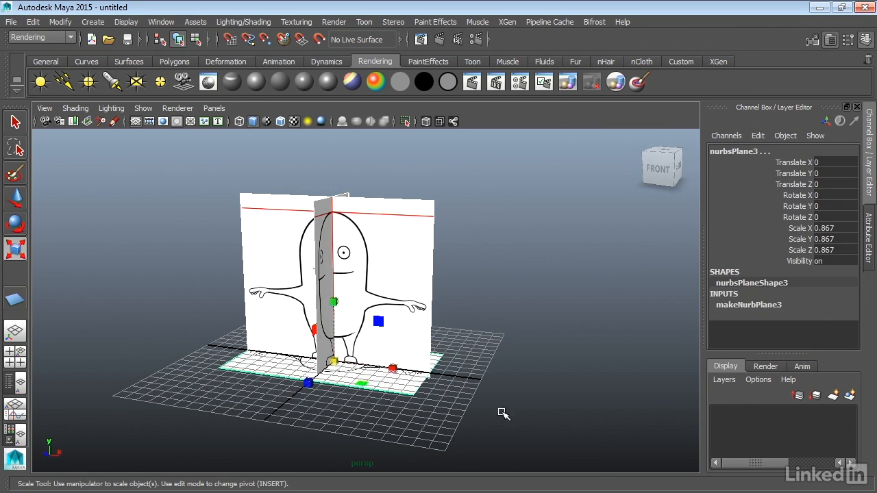
left_click(723, 381)
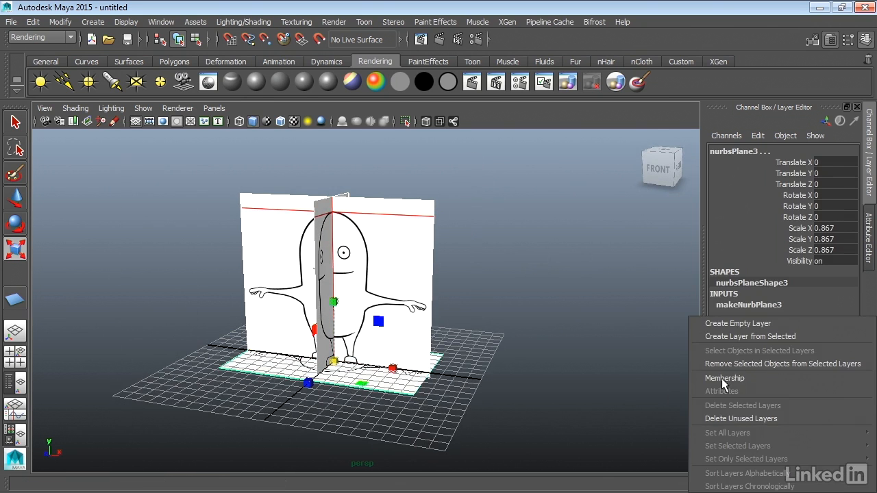
left_click(746, 336)
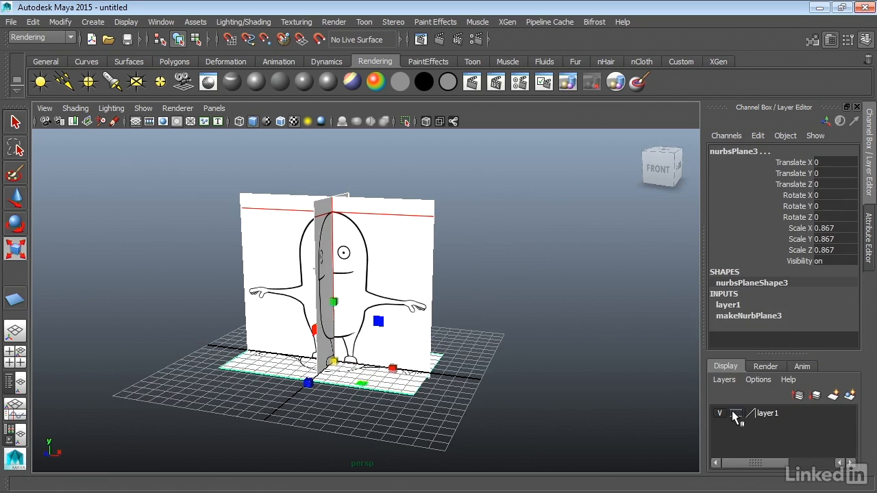
Step: Rename the new display layer to Ref and set its display type to Reference so the planes cannot be selected
double_click(767, 412)
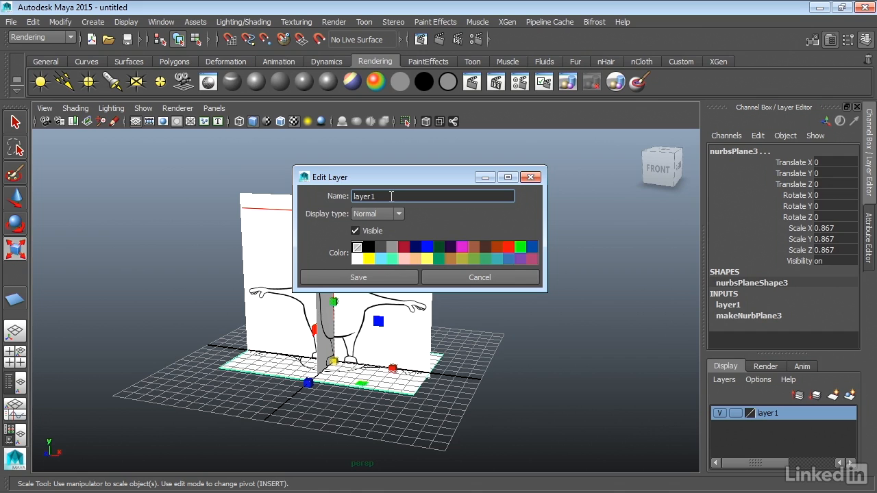
left_click_drag(391, 196, 347, 195)
type("Ref")
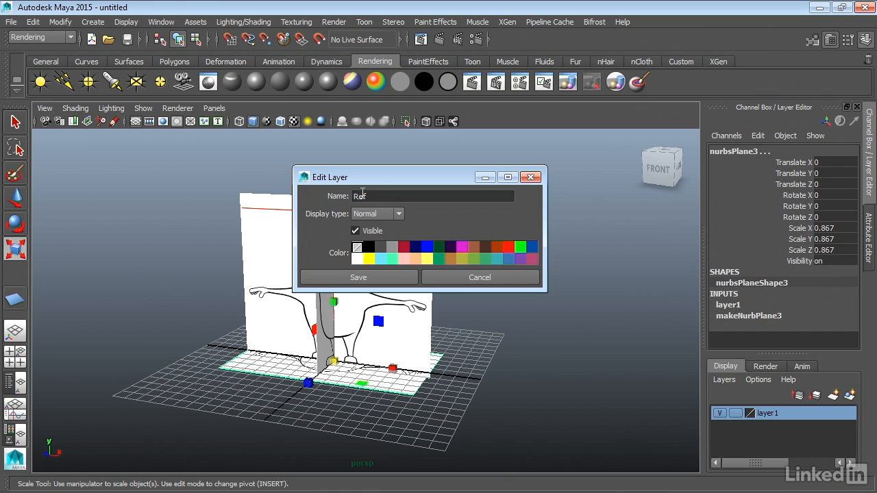
left_click(358, 275)
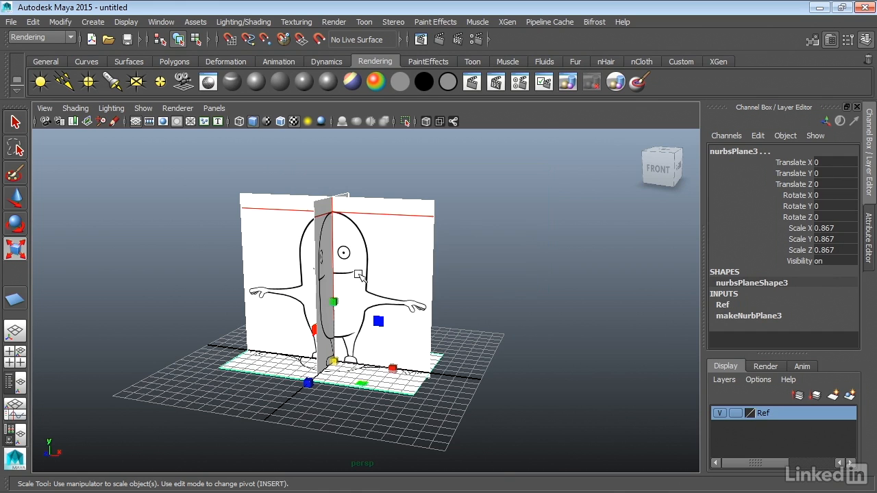
left_click(735, 413)
left_click(569, 351)
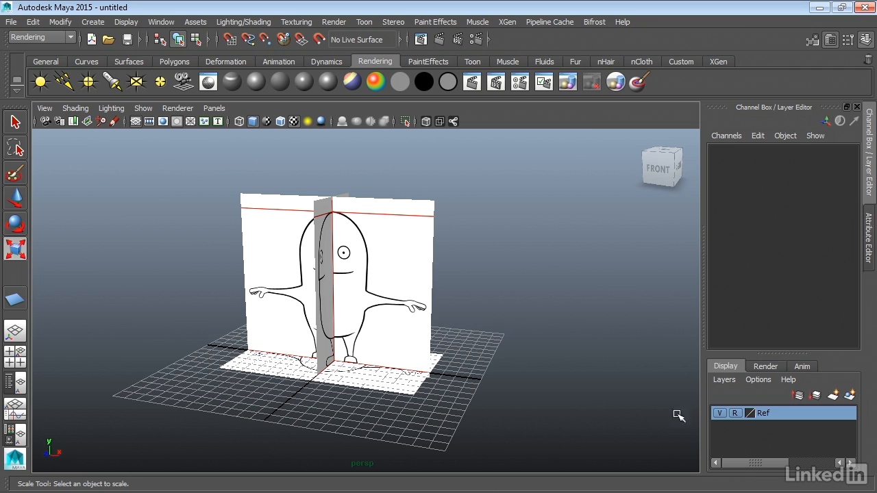
Step: Test the Ref layer's visibility by hiding the image planes and showing them again
left_click_drag(495, 324, 585, 366, "alt")
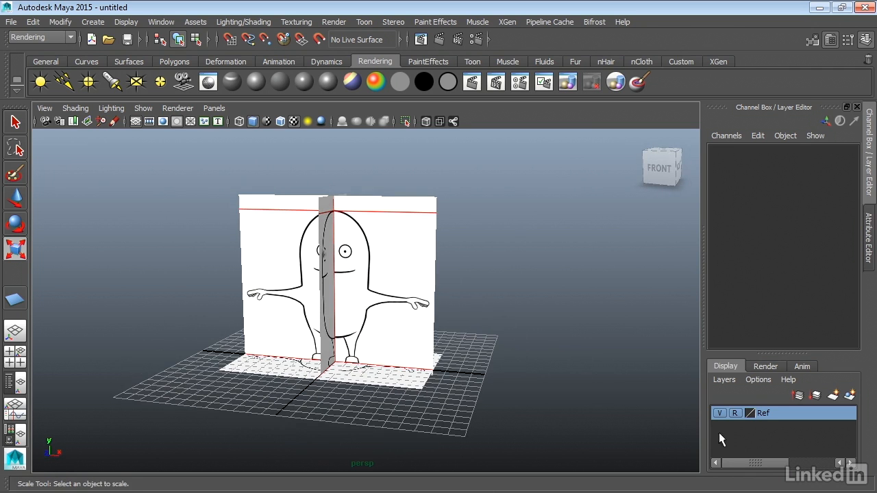
left_click(719, 413)
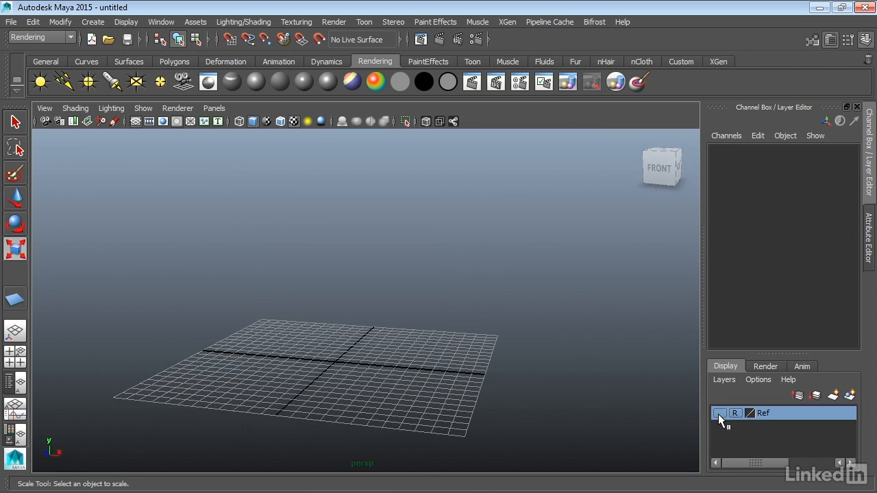
left_click(718, 414)
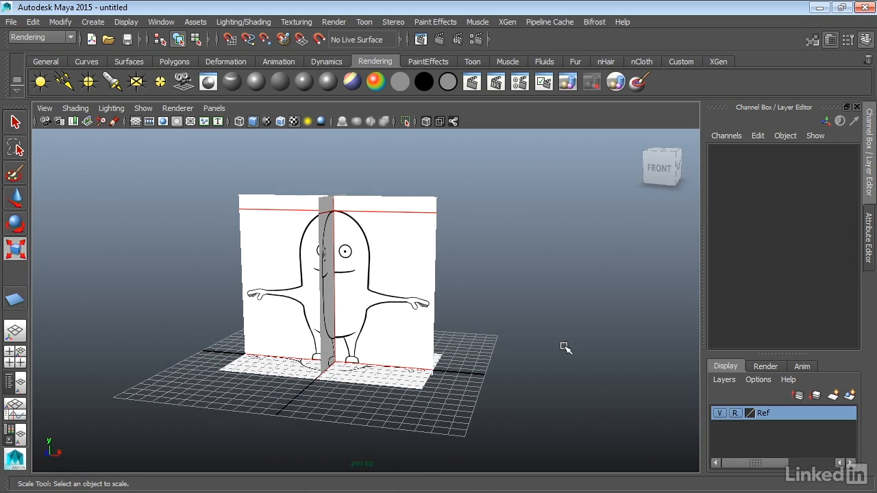
left_click_drag(564, 347, 604, 308, "alt")
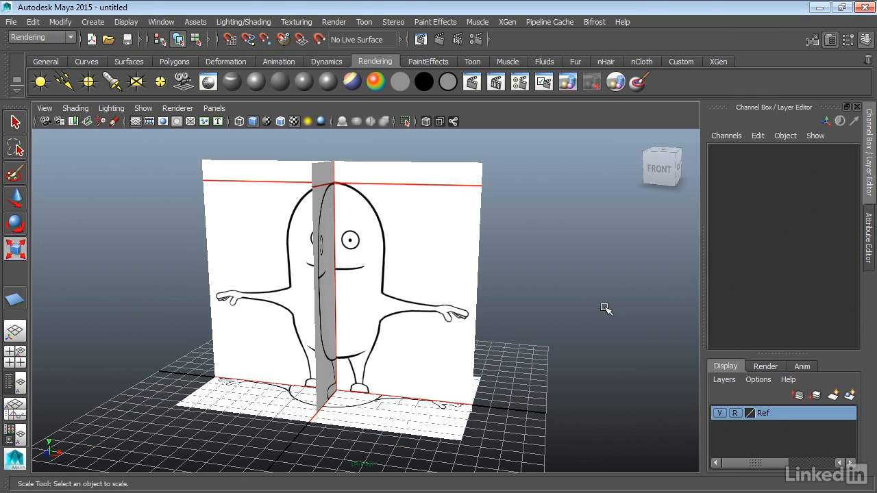
left_click(171, 107)
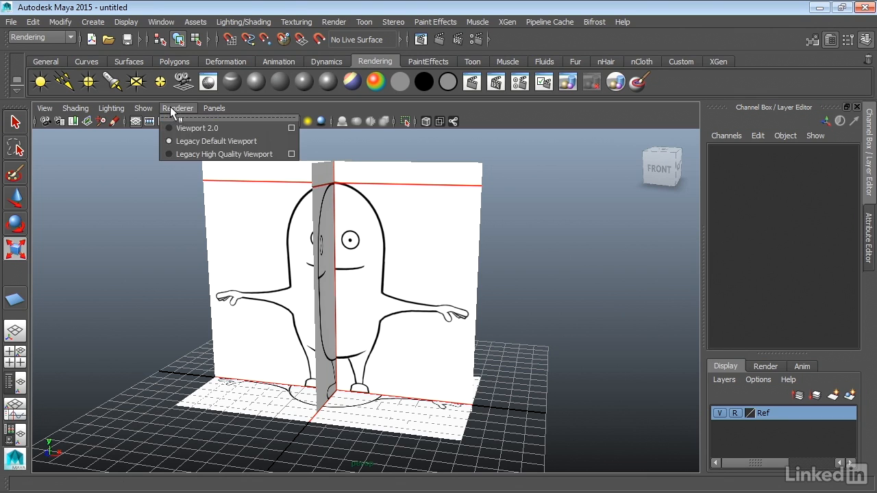
left_click(585, 194)
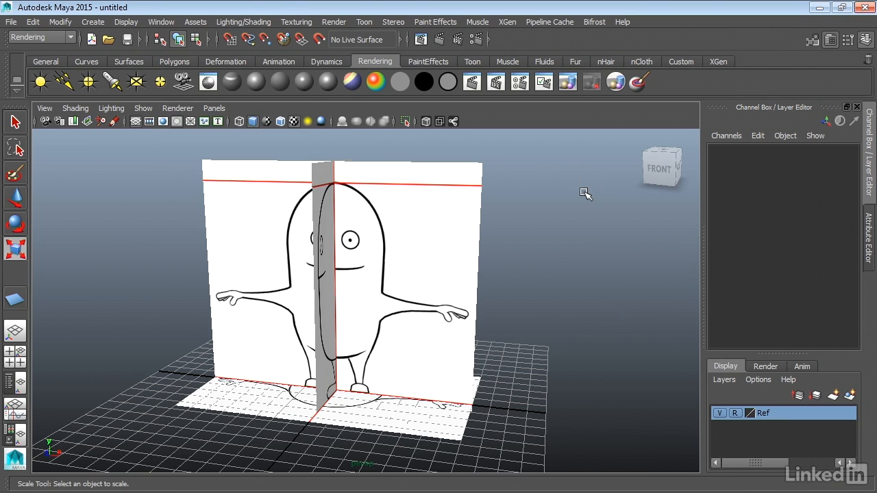